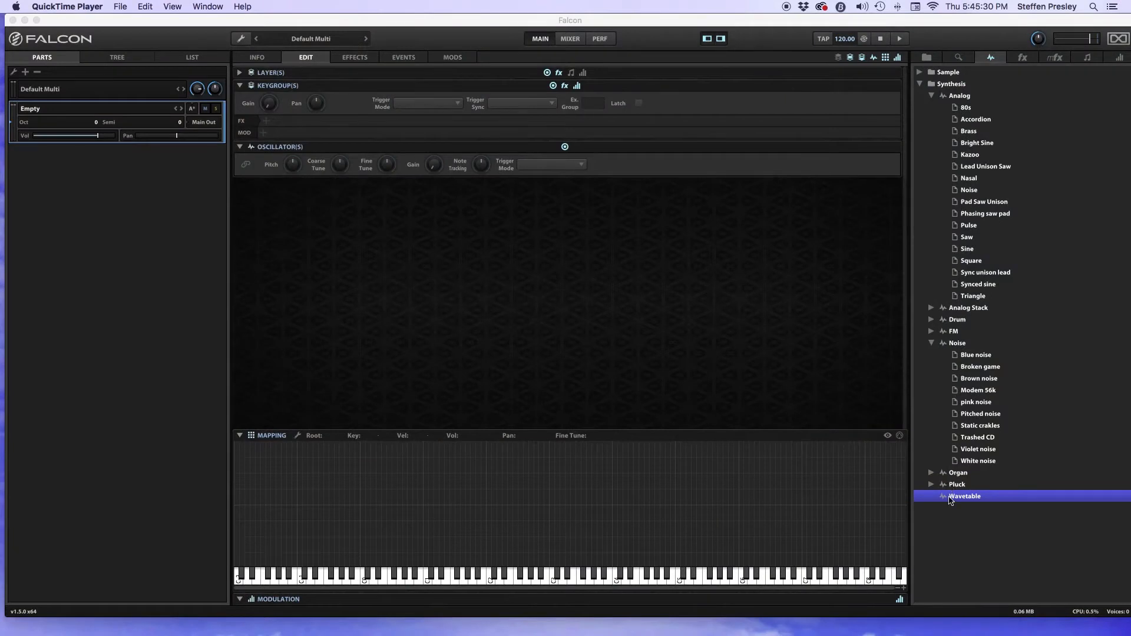
Load a Wavetable oscillator into the empty program and add the Song-Haven MPE script processor to the program's events
left_click_drag(953, 499, 502, 447)
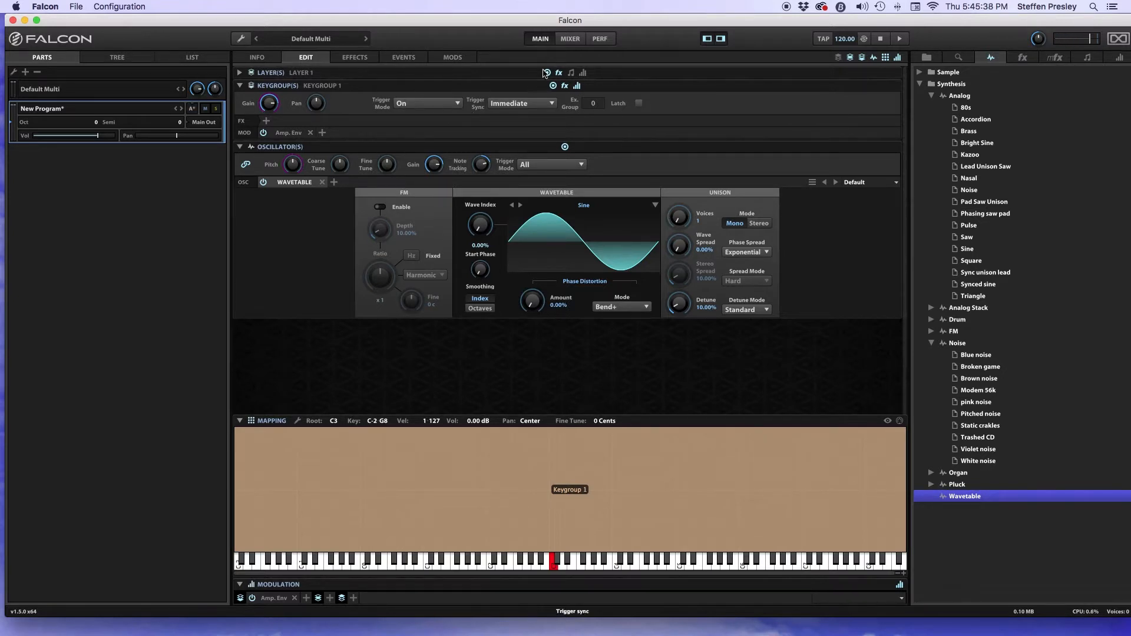
left_click(404, 57)
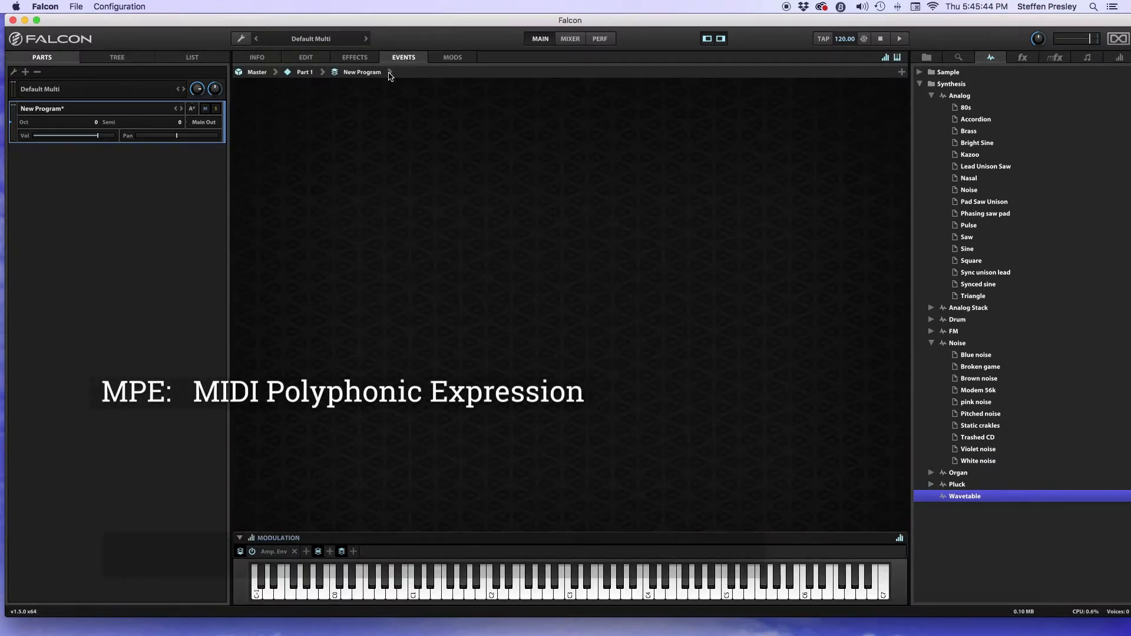
left_click(901, 71)
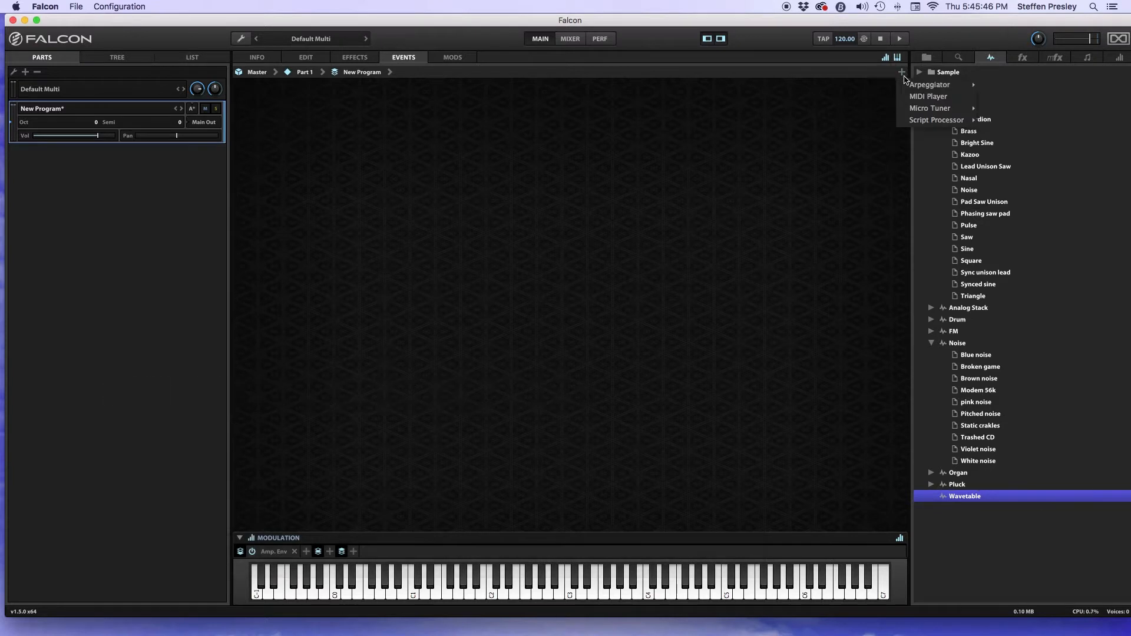
mouse_move(917, 123)
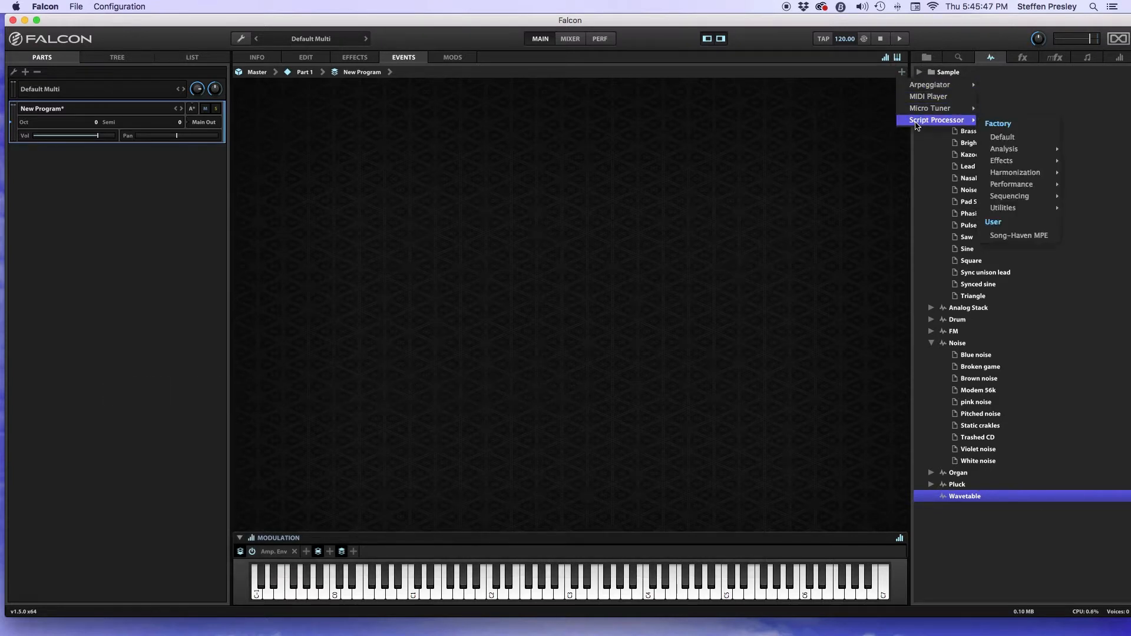
left_click(1011, 237)
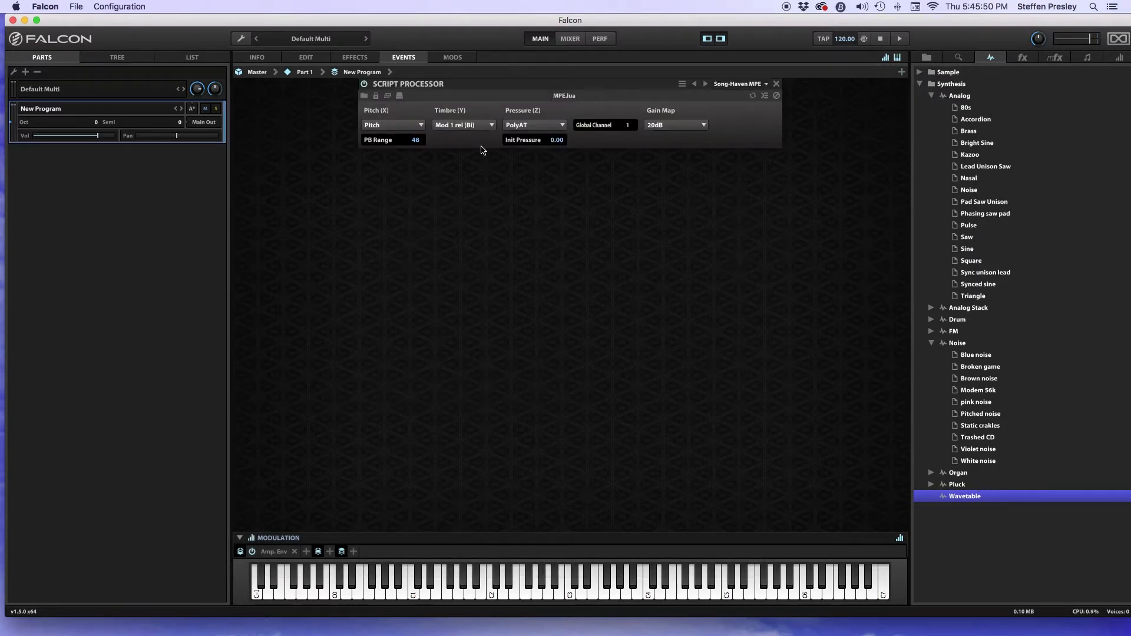
left_click(492, 127)
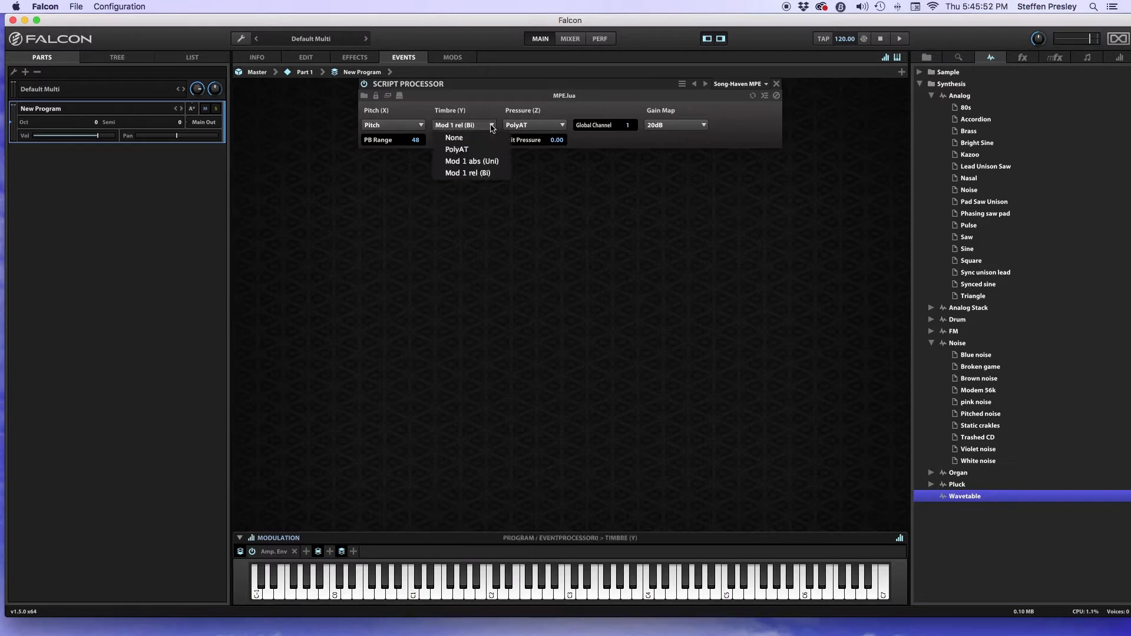
left_click(359, 174)
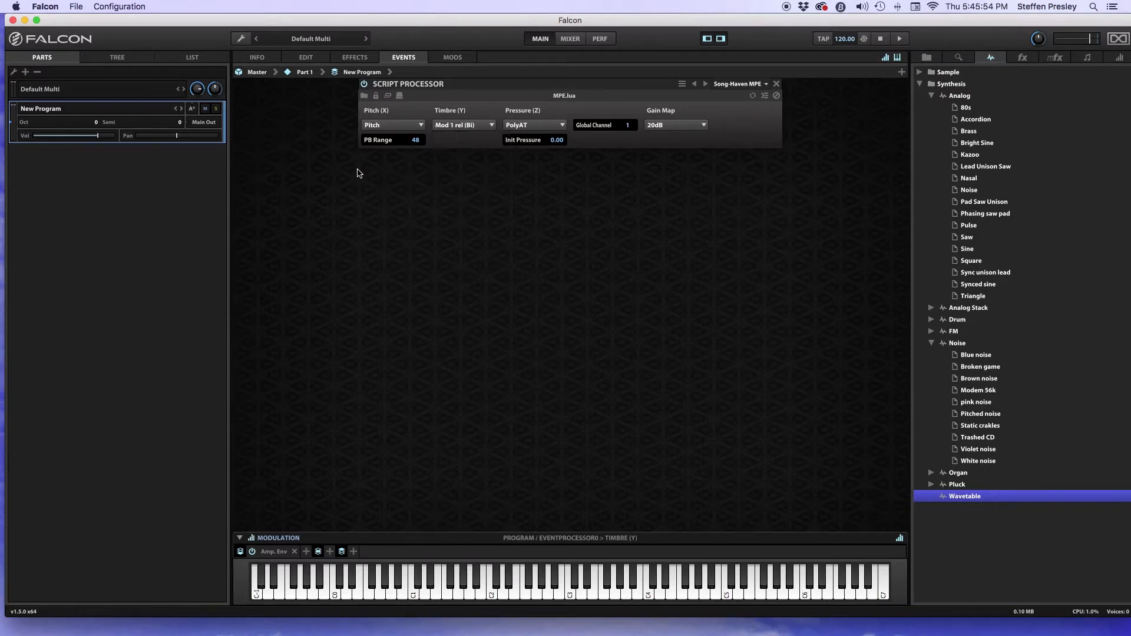
Load the Daftitude wavetable from the multi Bass category into the wavetable oscillator
left_click(306, 58)
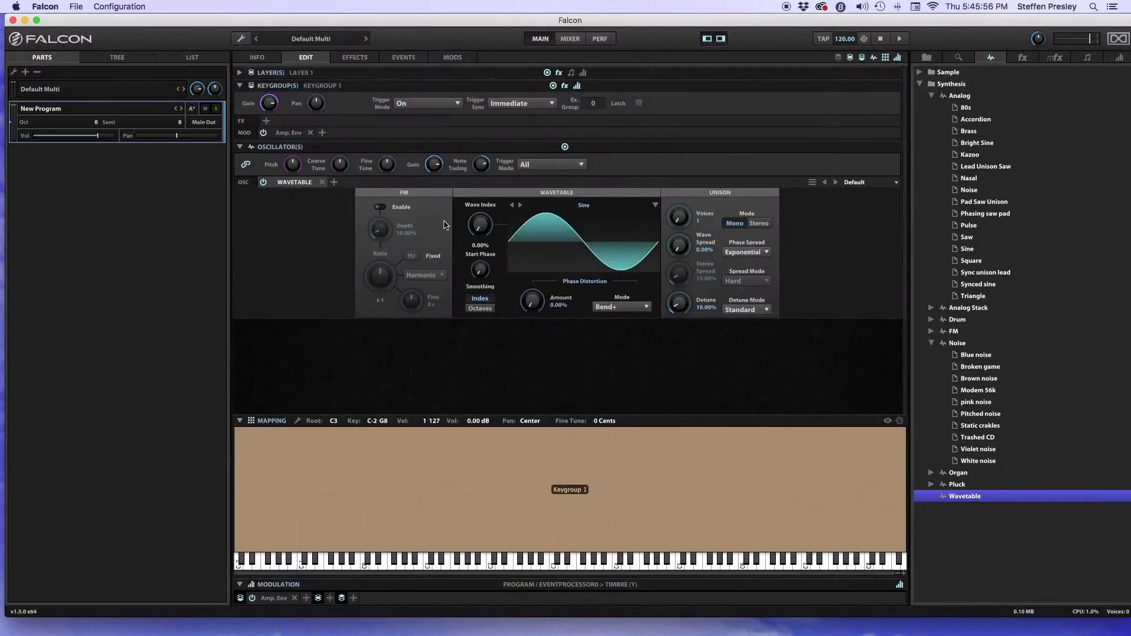
left_click(655, 206)
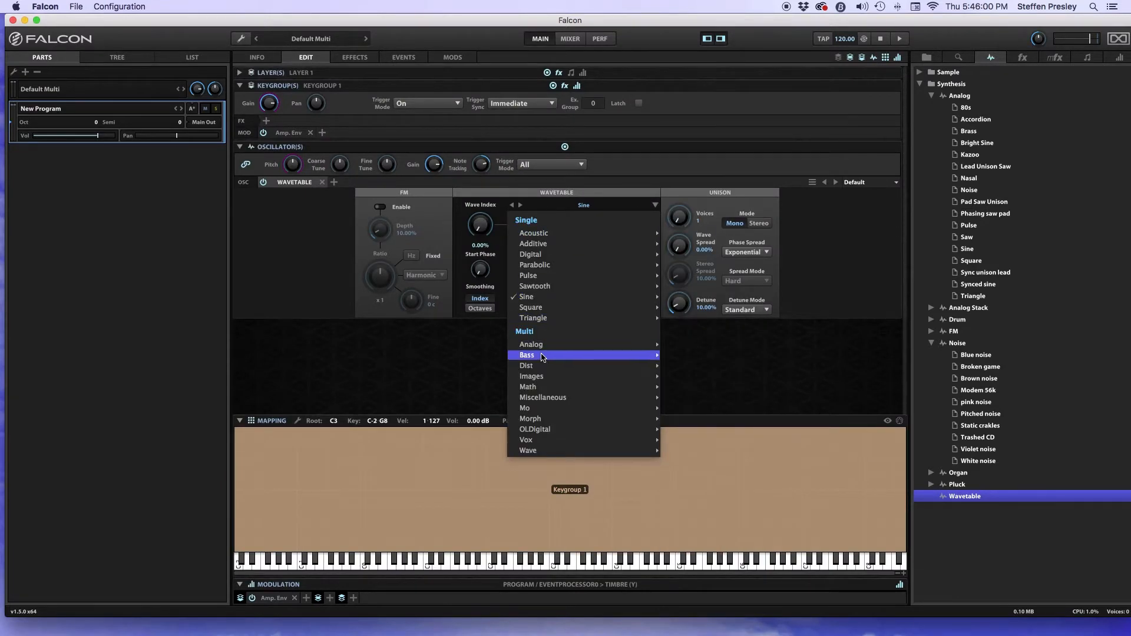
mouse_move(542, 357)
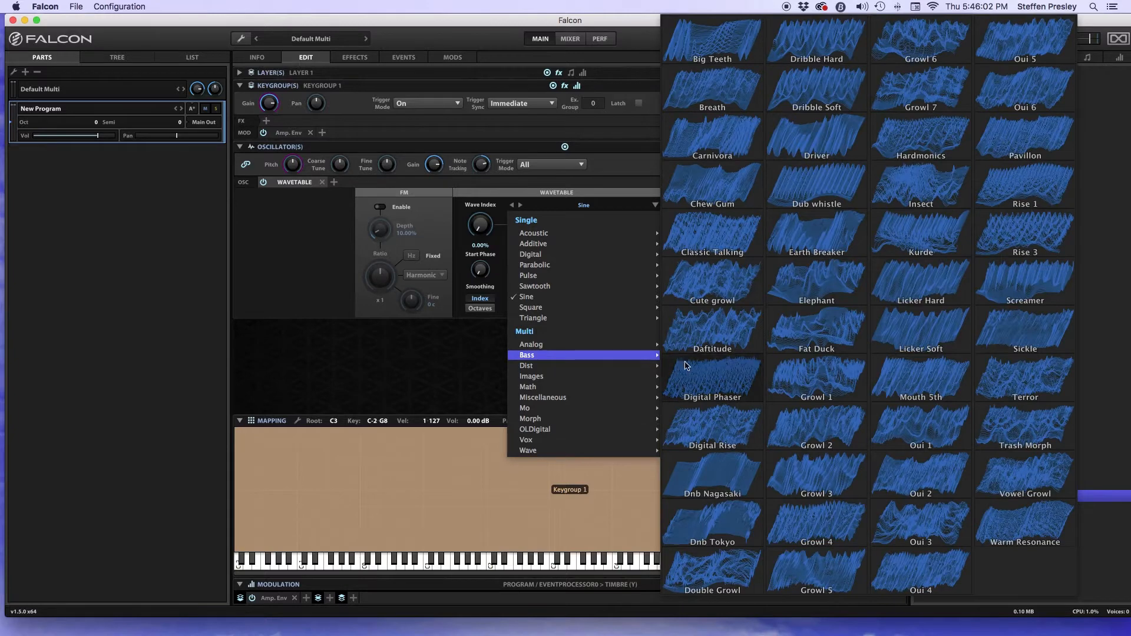
left_click(713, 335)
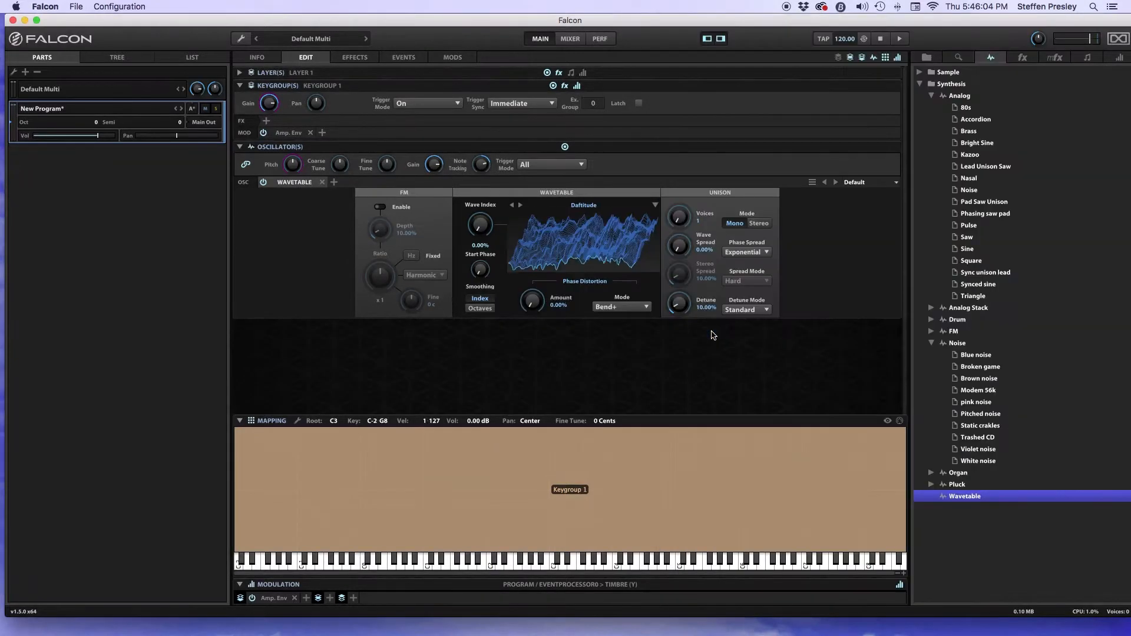
Set the oscillator's wave index to about 51.33% and modulate it with a new program-level Script Event Modulation
left_click_drag(480, 224, 502, 154)
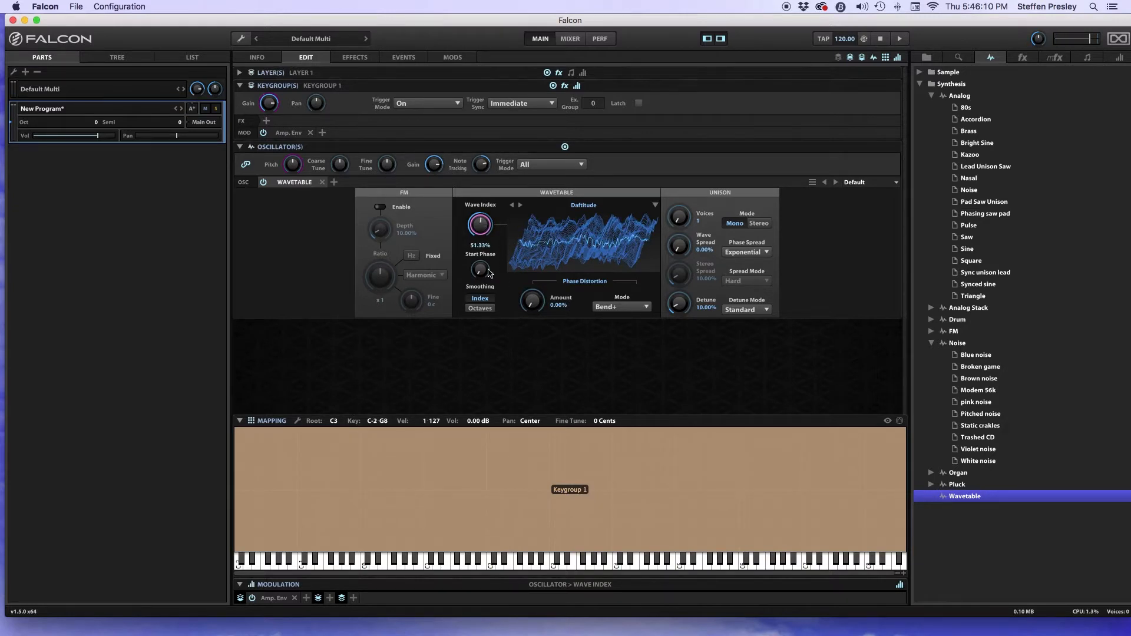
right_click(482, 223)
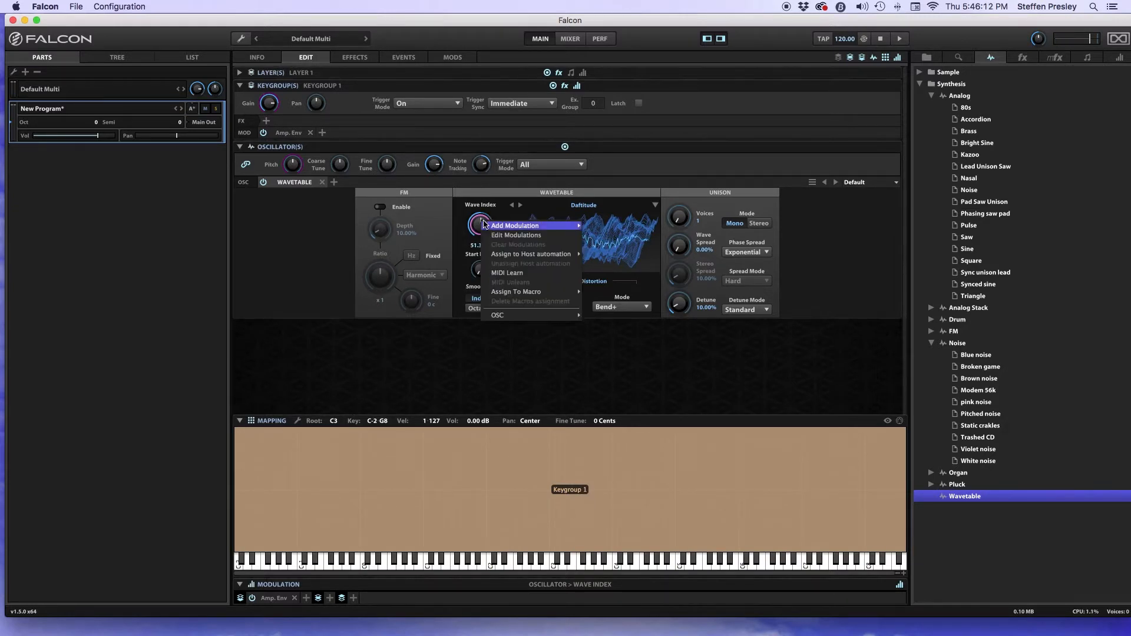
mouse_move(485, 226)
mouse_move(622, 382)
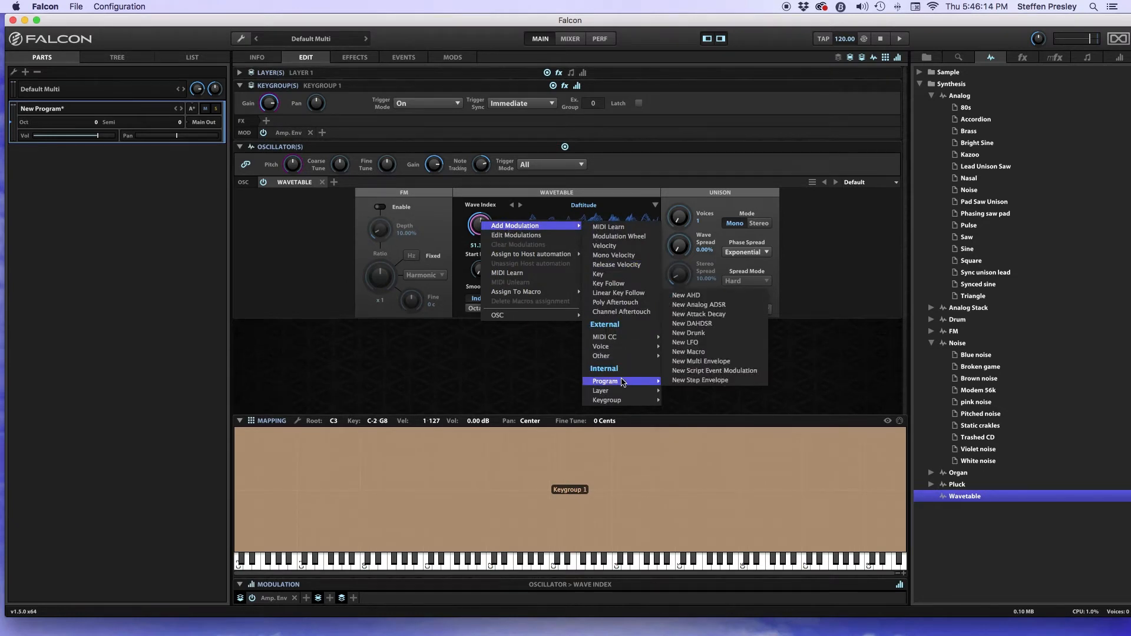
left_click(707, 370)
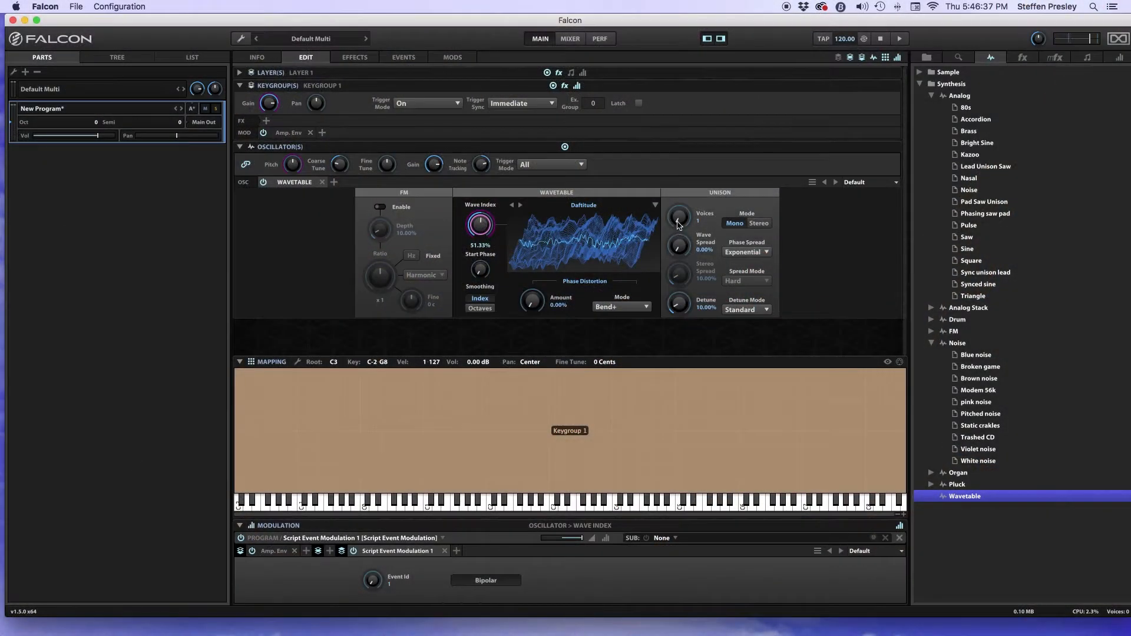
Set the oscillator's unison to 2 voices in Stereo mode, with about 73.7% wave spread, 65.4% stereo spread and 7.6% detune
left_click(678, 219)
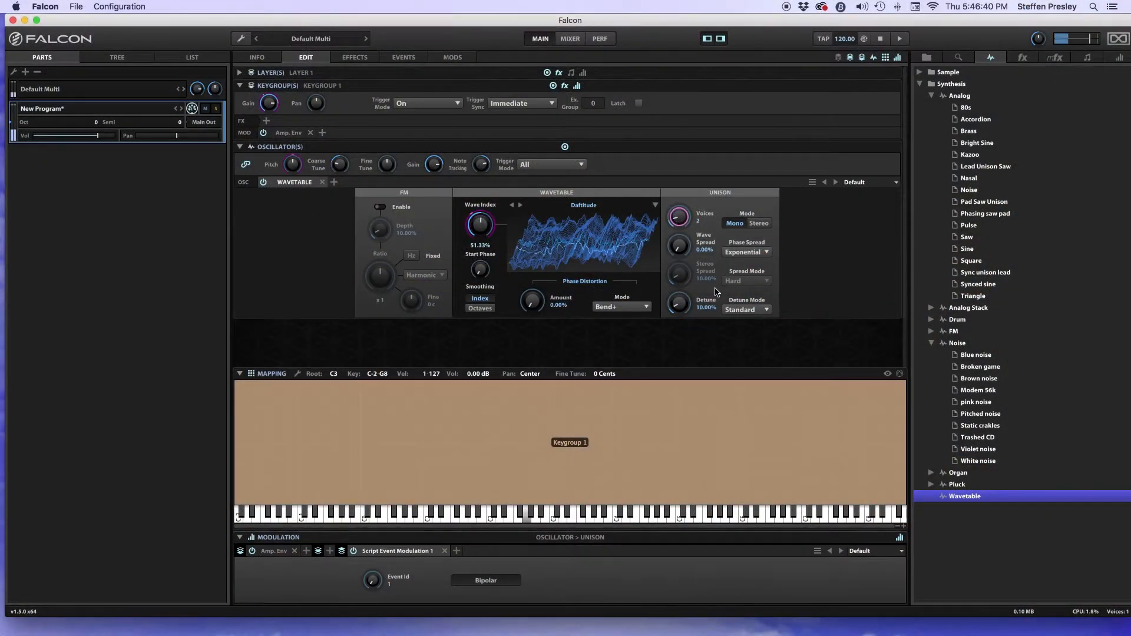
left_click(762, 225)
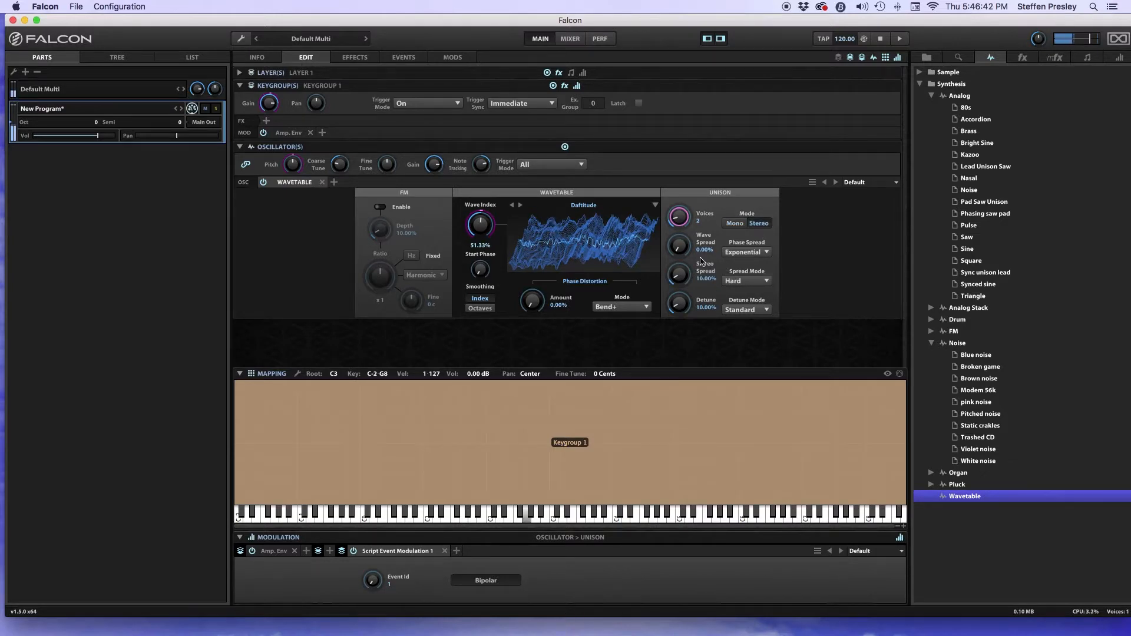
left_click_drag(678, 245, 665, 144)
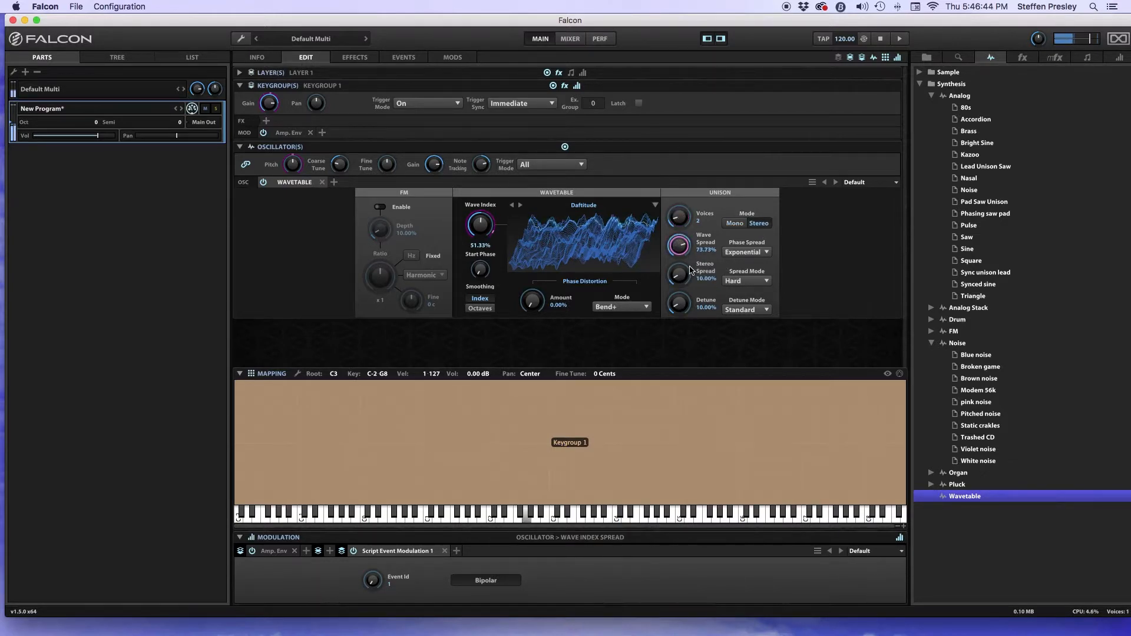
left_click_drag(678, 273, 666, 197)
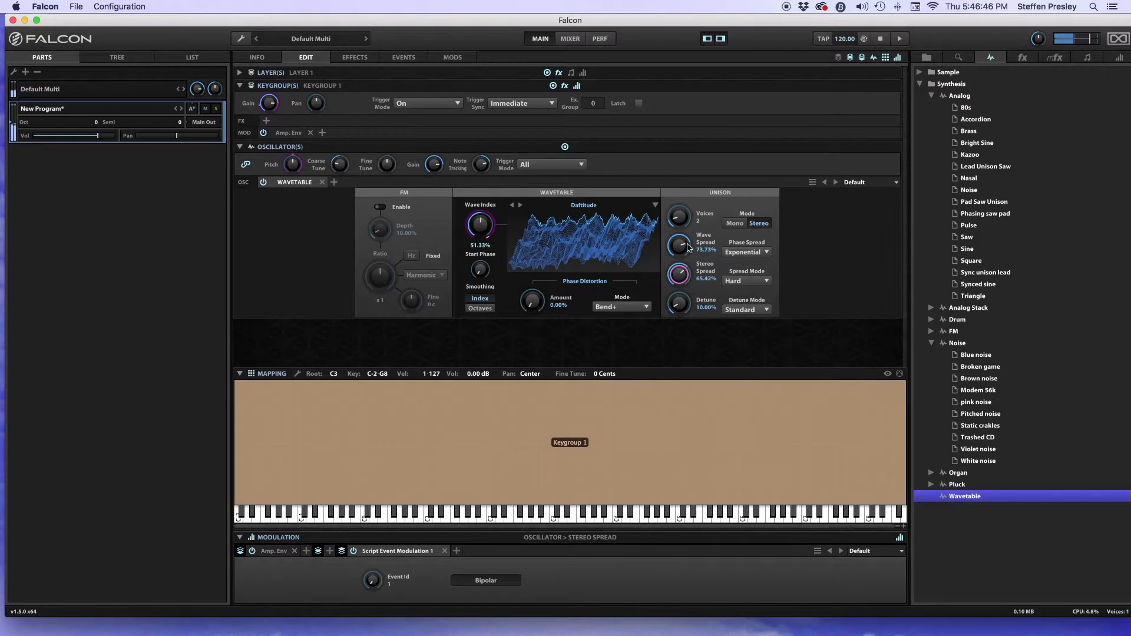
left_click(680, 305)
left_click_drag(681, 306, 683, 317)
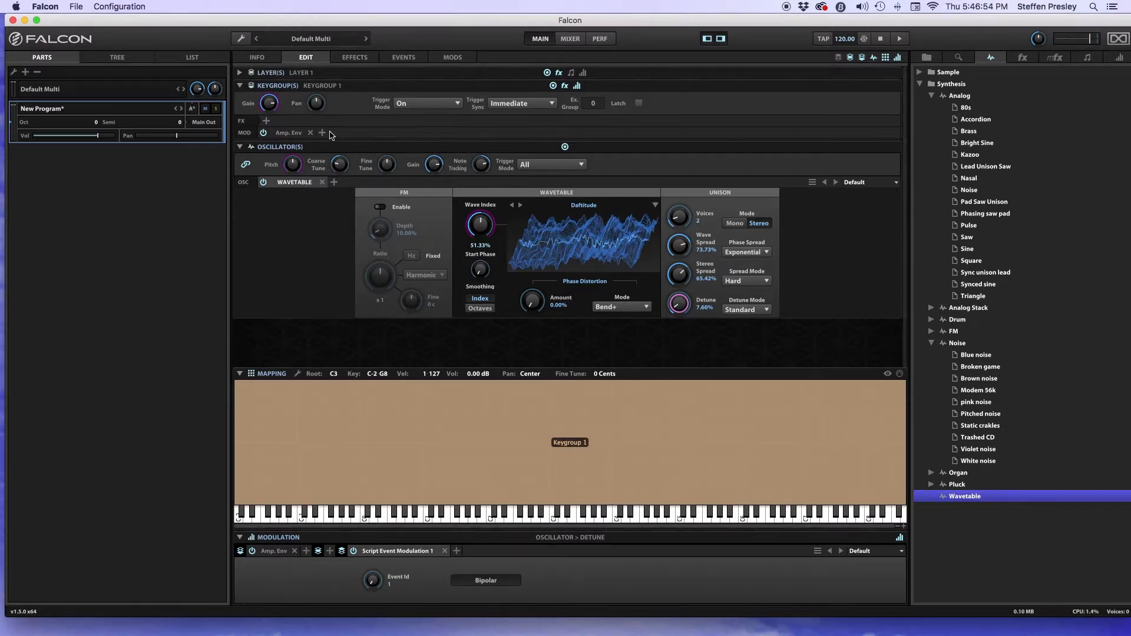
Shape the keygroup's amp envelope with 277 ms attack, 90.53% sustain, 526 ms release, 16.44 dB dynamic and a negative velocity-to-attack amount
left_click(273, 106)
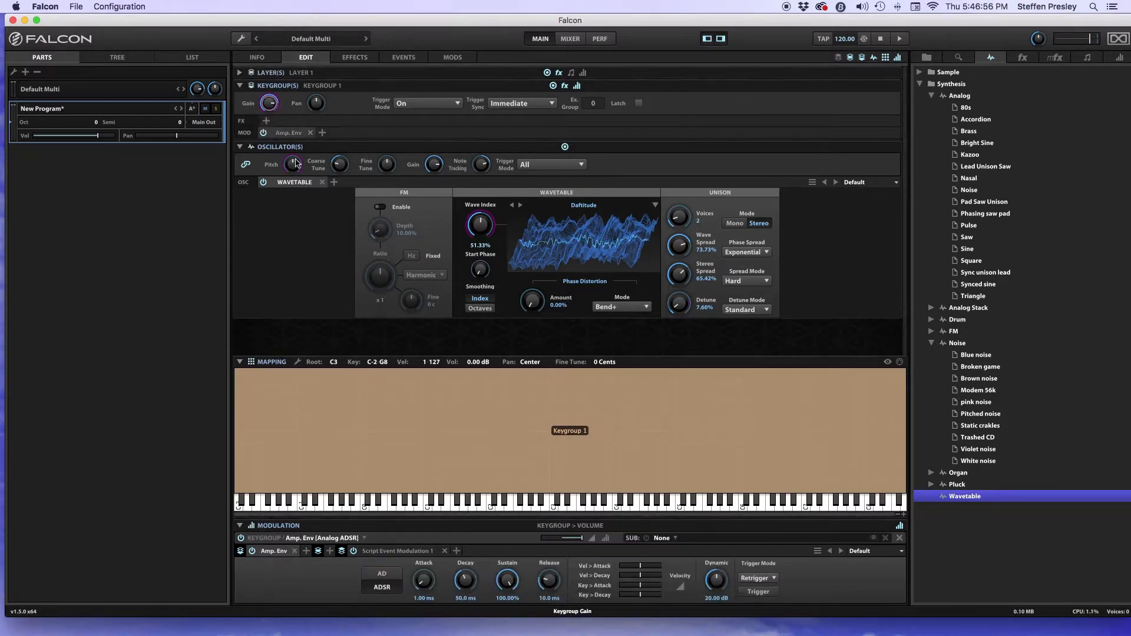
left_click_drag(426, 579, 412, 524)
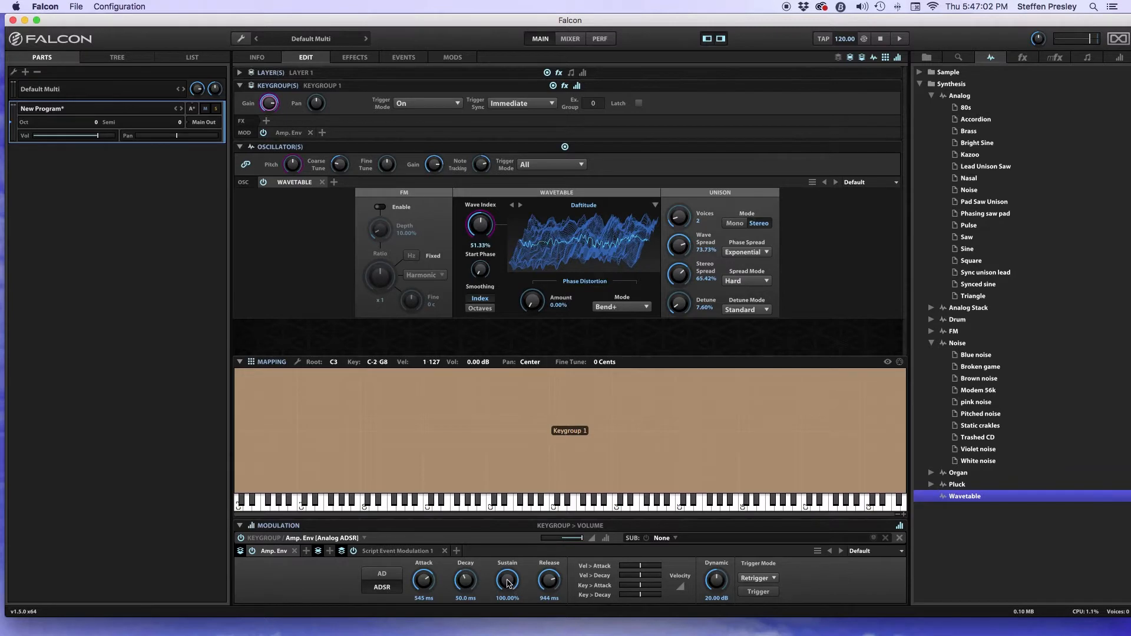
left_click_drag(509, 585, 507, 598)
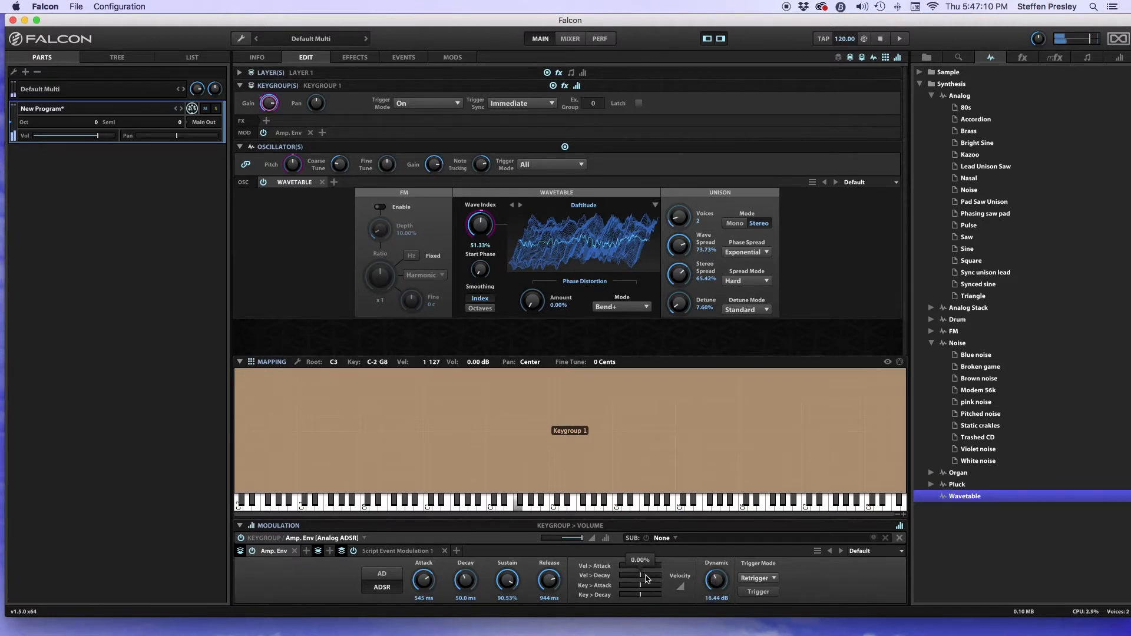
left_click_drag(548, 585, 549, 587)
left_click_drag(640, 567, 631, 567)
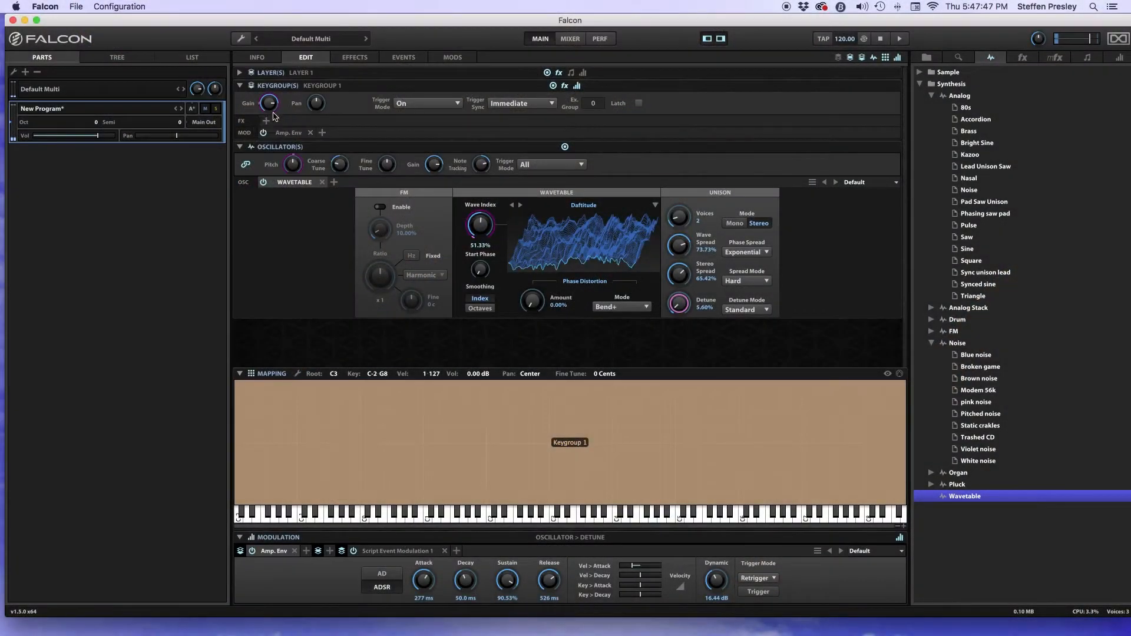
Add a LowPass 12 filter to the keygroup effects with a 176.5 Hz cutoff and about 39% resonance
left_click(265, 122)
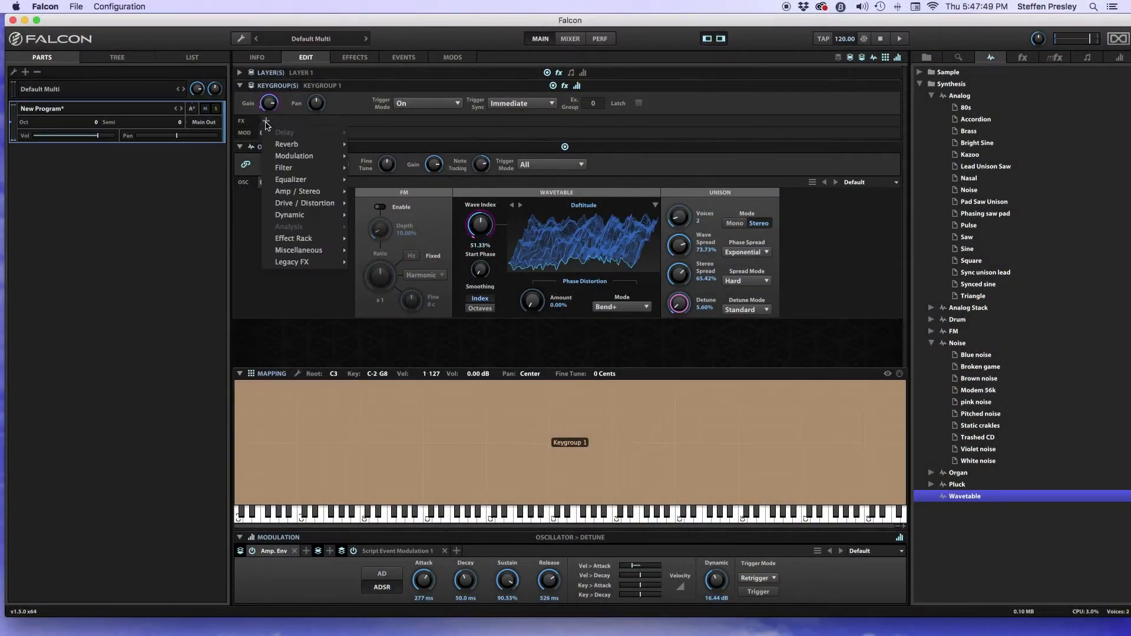
mouse_move(296, 204)
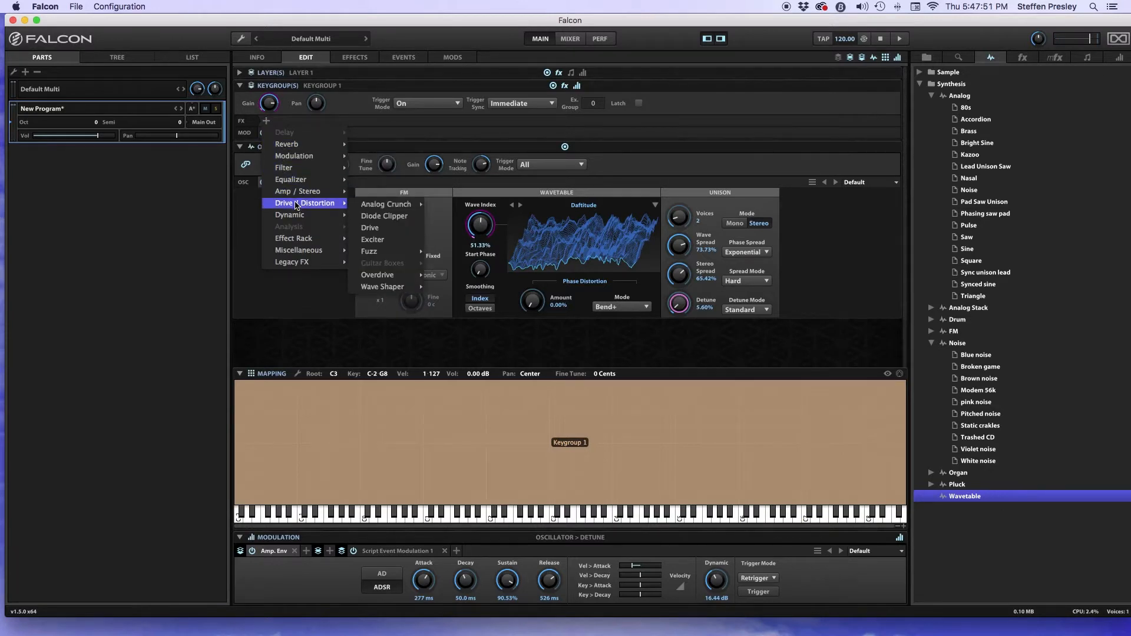
mouse_move(297, 168)
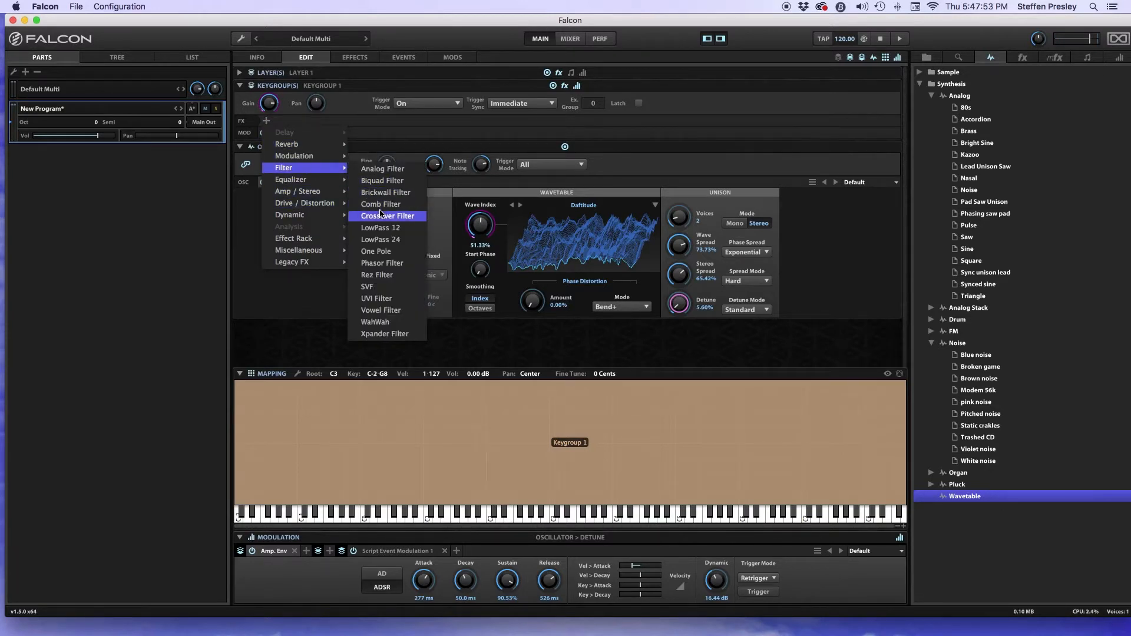
left_click(399, 233)
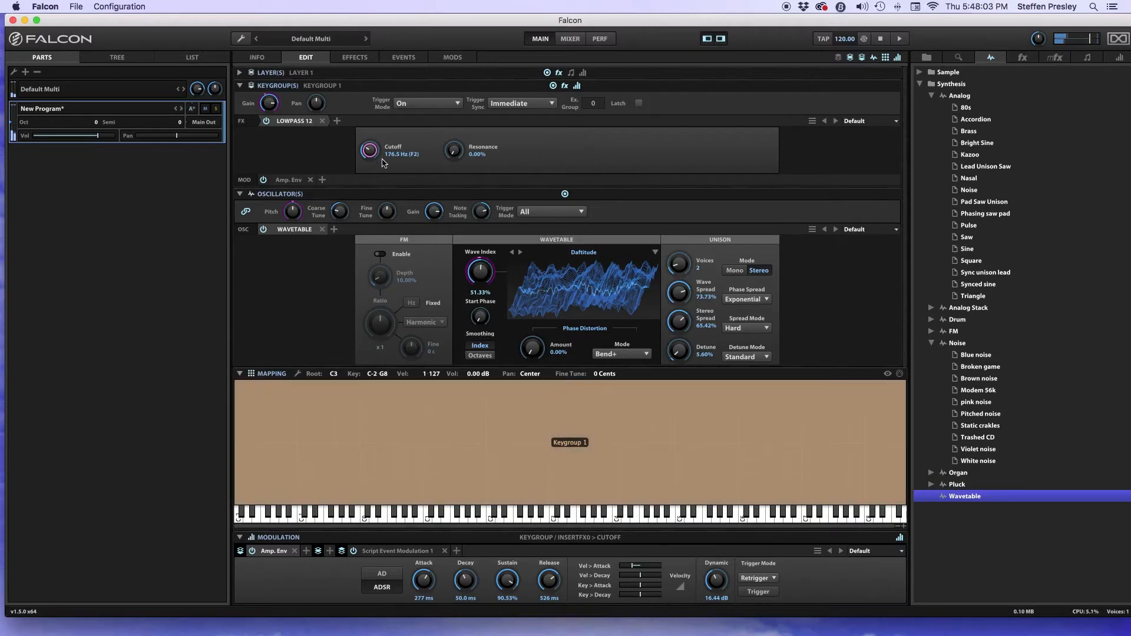
left_click_drag(453, 153, 443, 115)
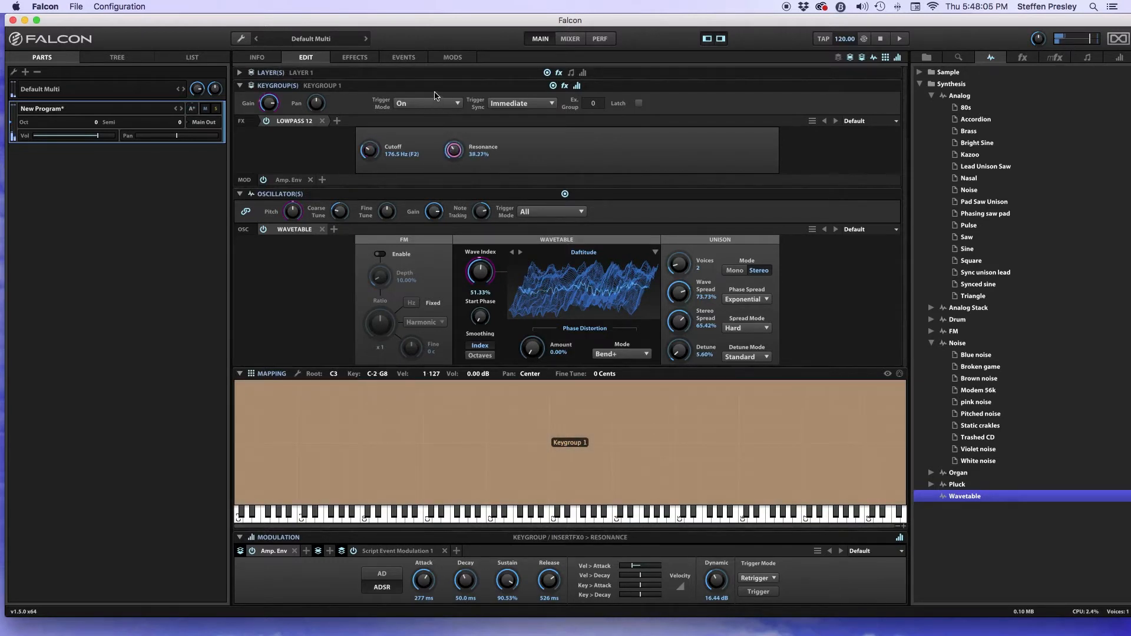
Modulate the filter cutoff with a new keygroup Analog ADSR using 27.8 ms attack, 938 ms decay, about 57% sustain and 437 ms release
right_click(369, 150)
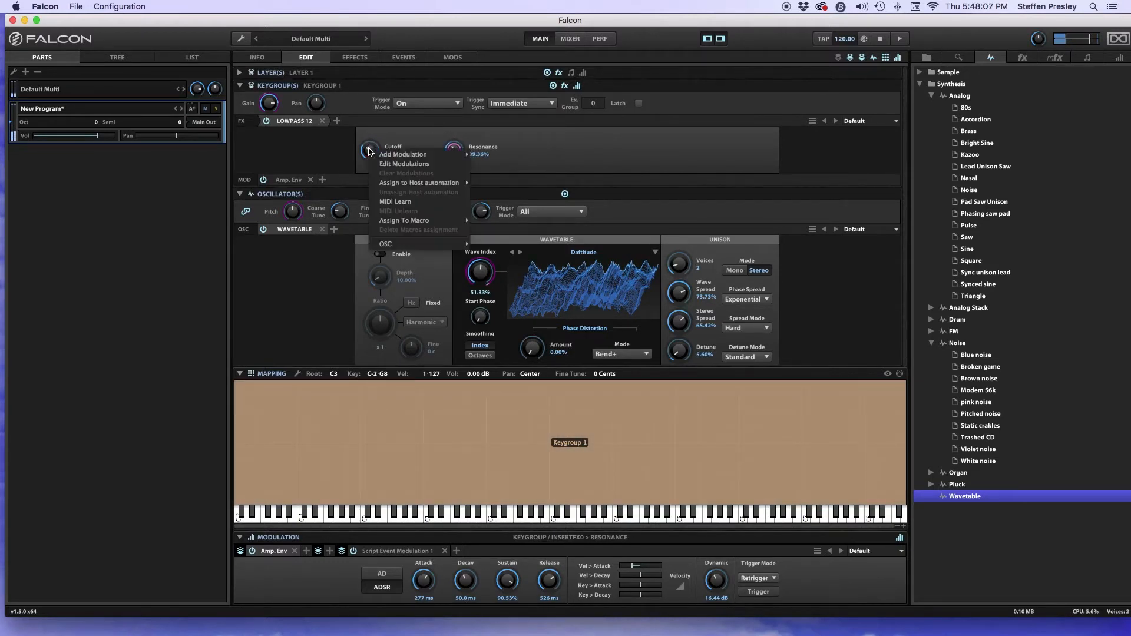
mouse_move(406, 154)
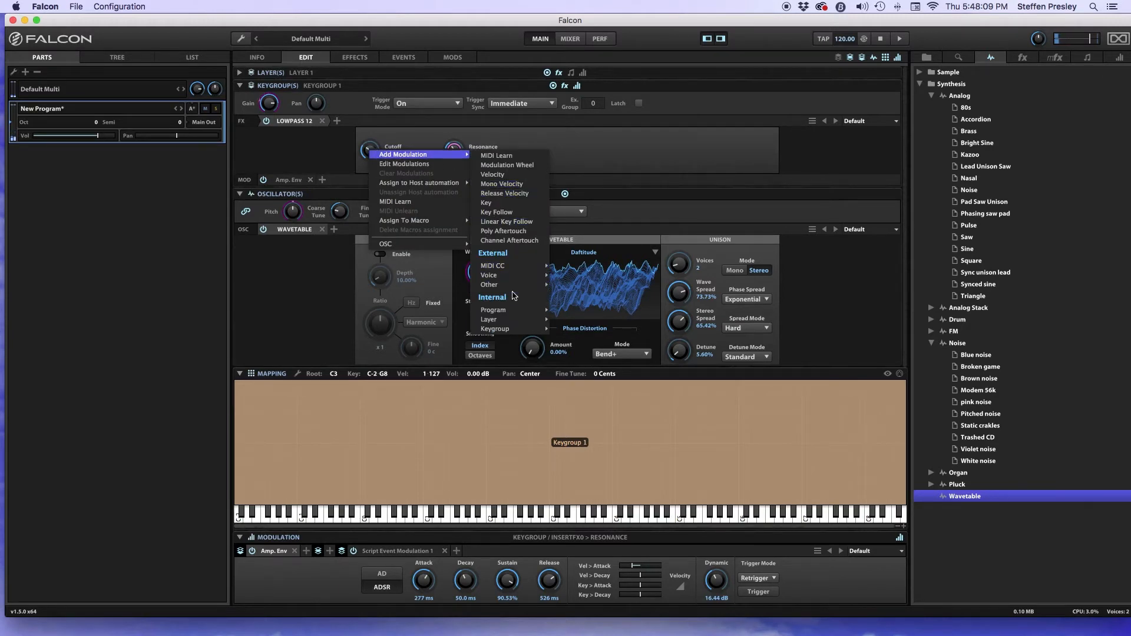
mouse_move(533, 331)
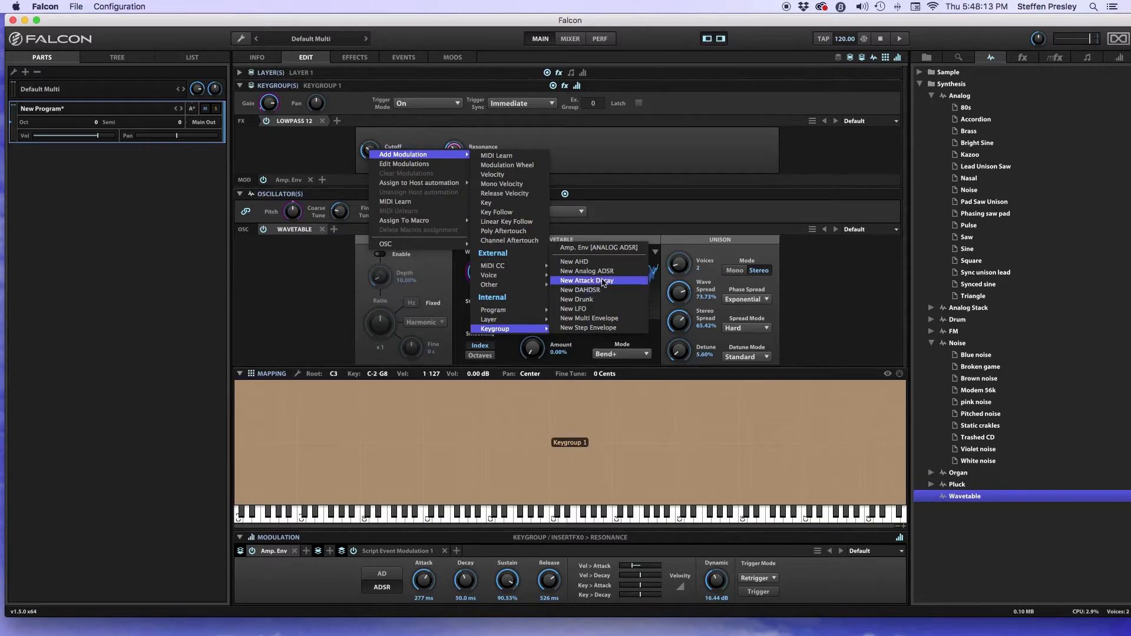
left_click(587, 271)
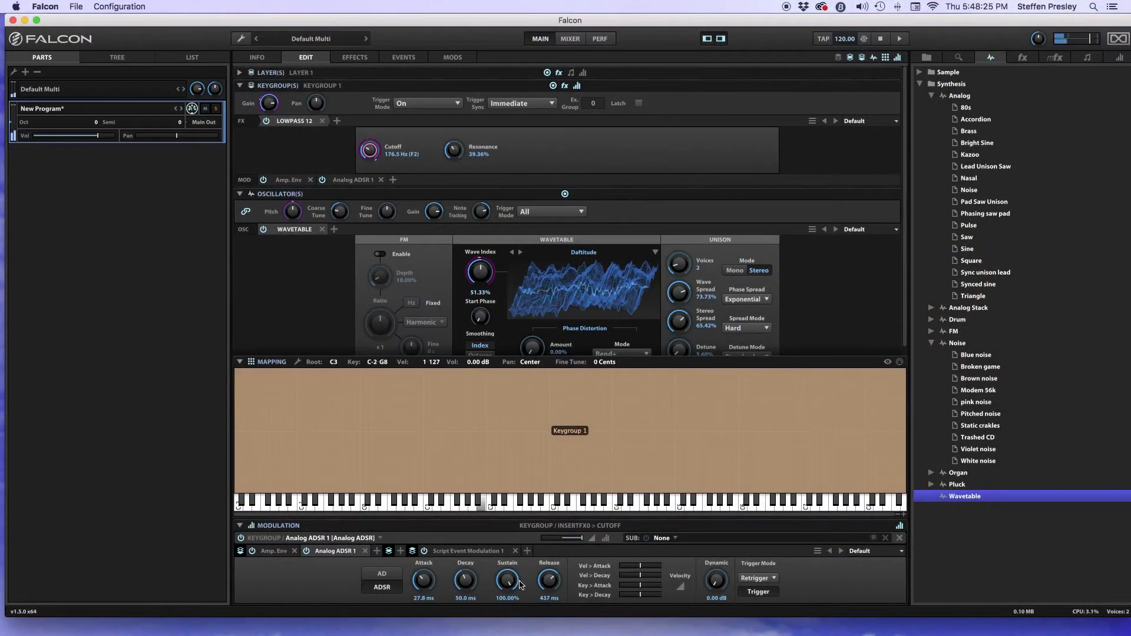
left_click_drag(519, 583, 487, 631)
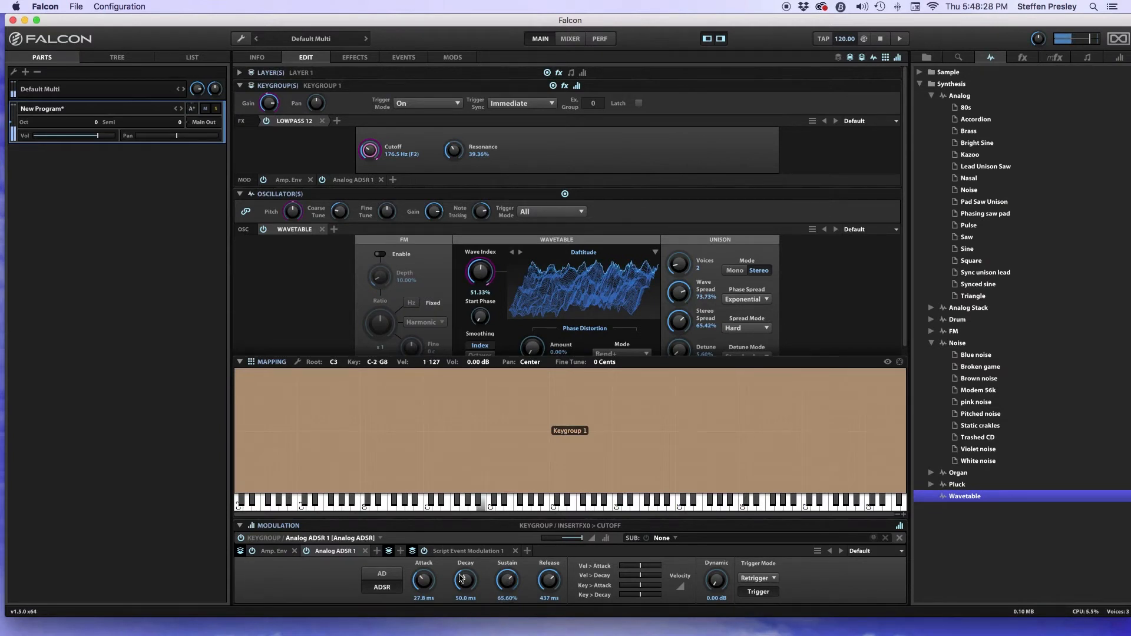
left_click_drag(466, 578, 474, 529)
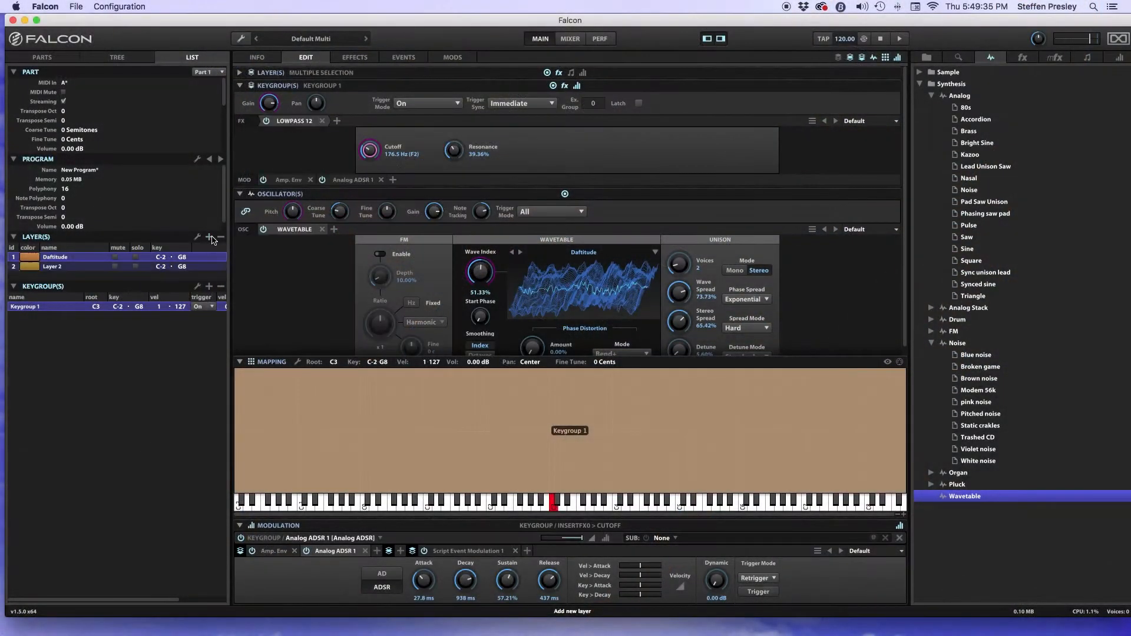
Load the Analog Sine preset into Layer 2 and solo that layer
left_click(94, 271)
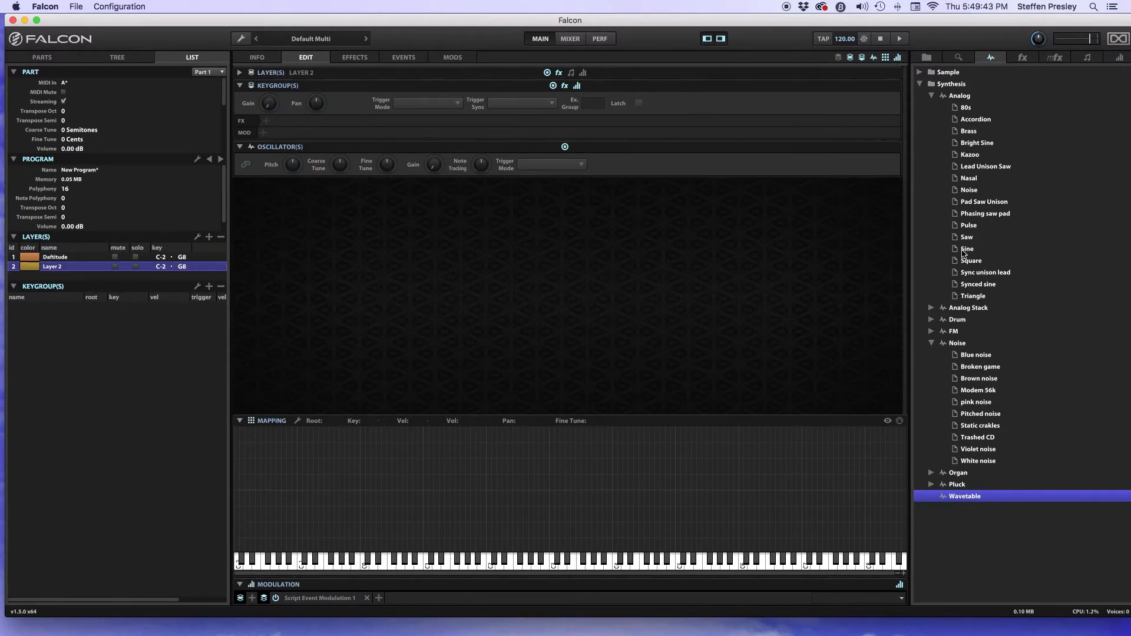
left_click_drag(968, 251, 558, 422)
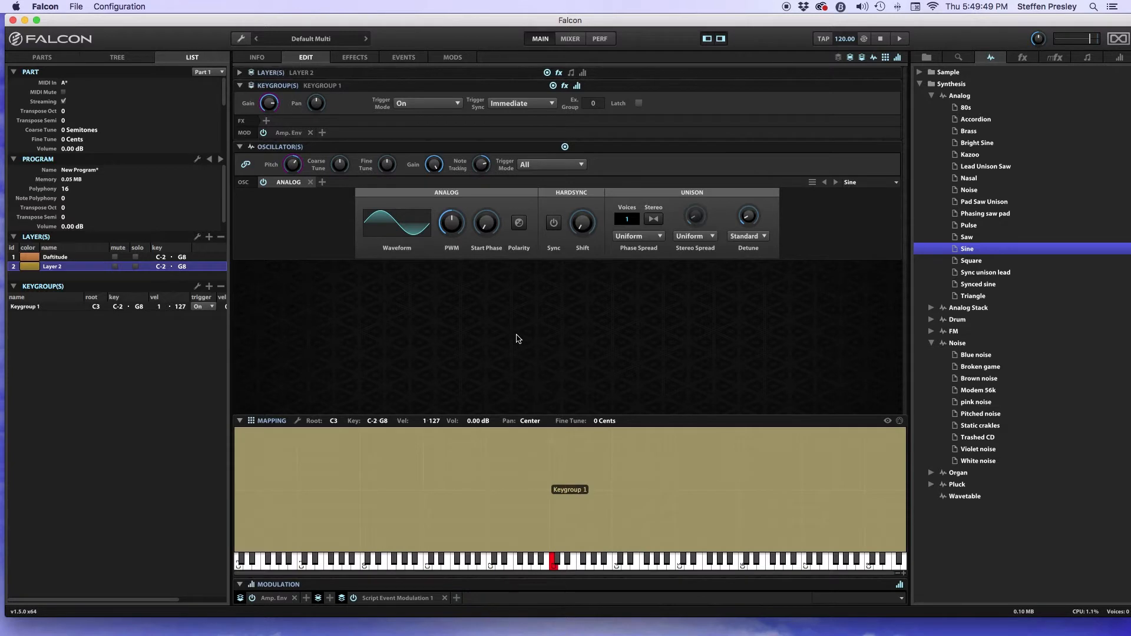
left_click(135, 266)
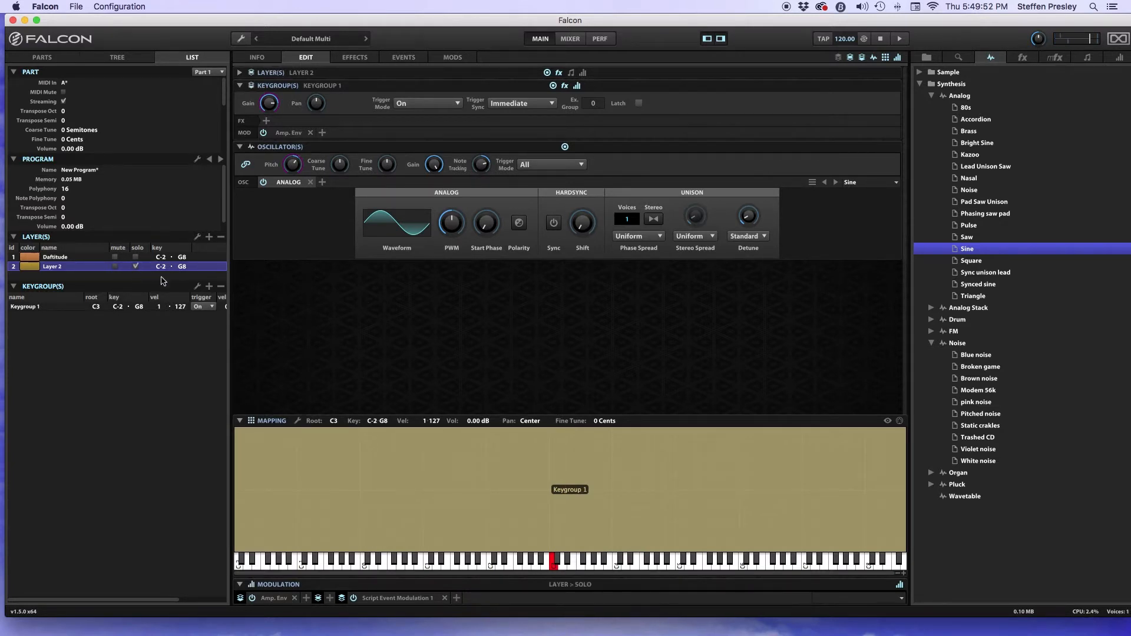
Rename Layer 2 as Sine
double_click(68, 267)
type("Sine")
key("Return")
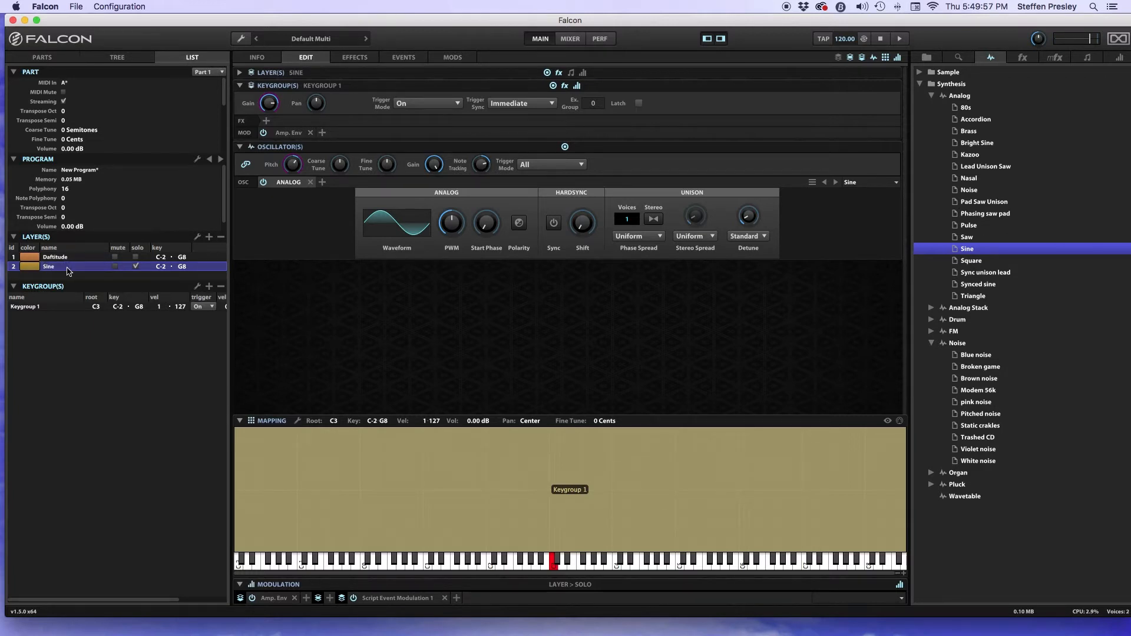
Add Poly Aftertouch as a modulation source for the Sine layer's keygroup gain
right_click(271, 106)
mouse_move(279, 110)
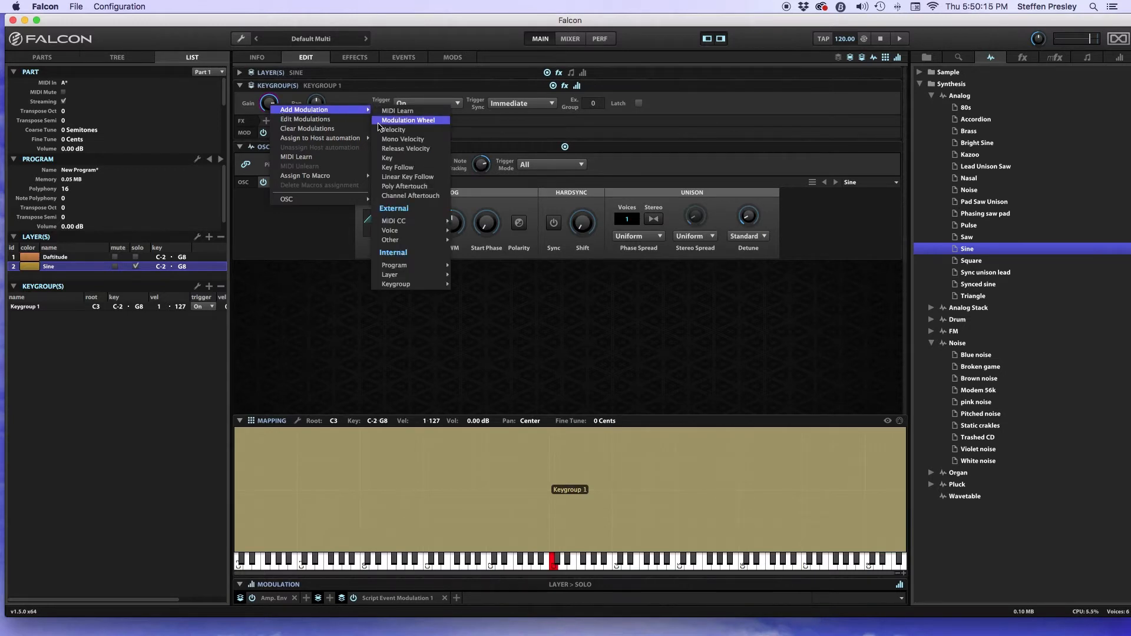
left_click(395, 186)
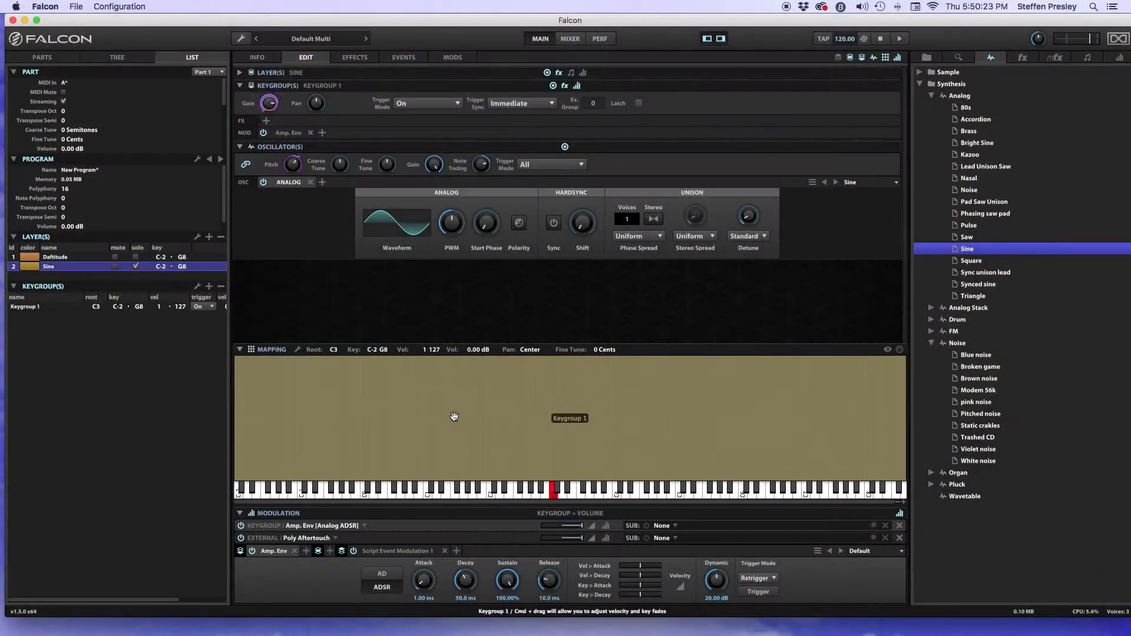
Add a new mapper to the gain's Poly Aftertouch modulation and set its range from 0 to 1
left_click(606, 539)
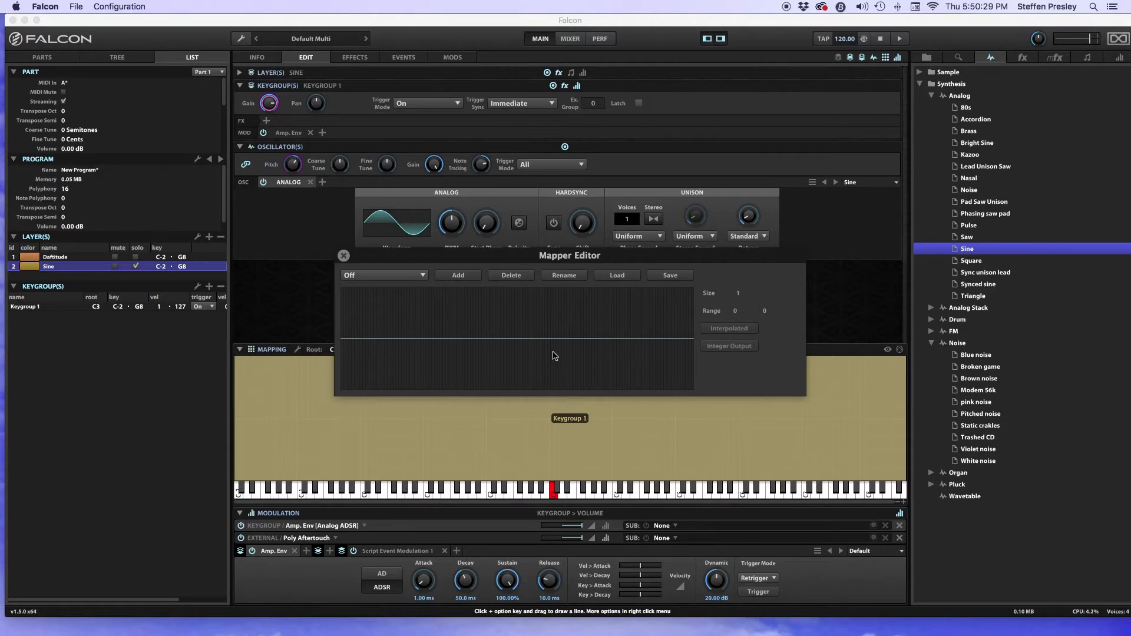
left_click(453, 277)
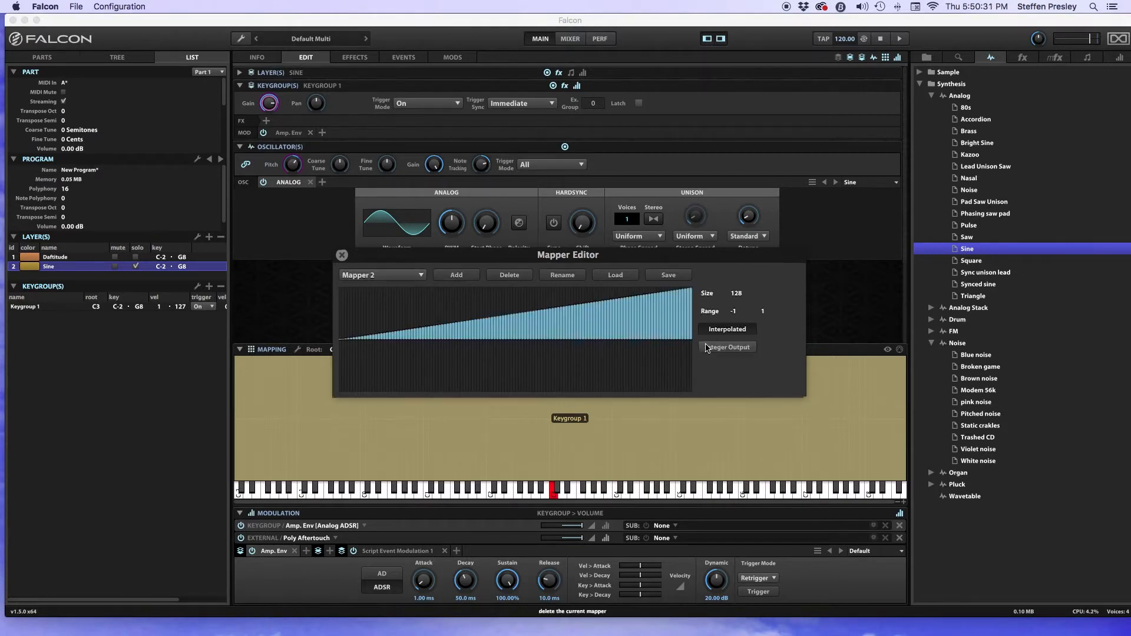
double_click(731, 313)
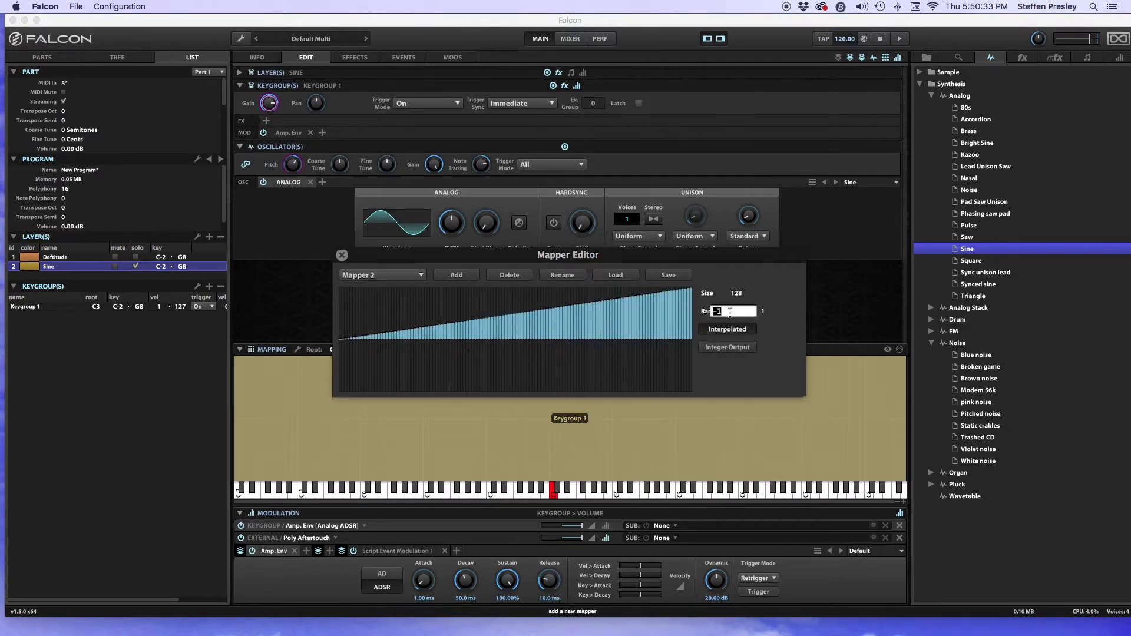
type("0")
key("Return")
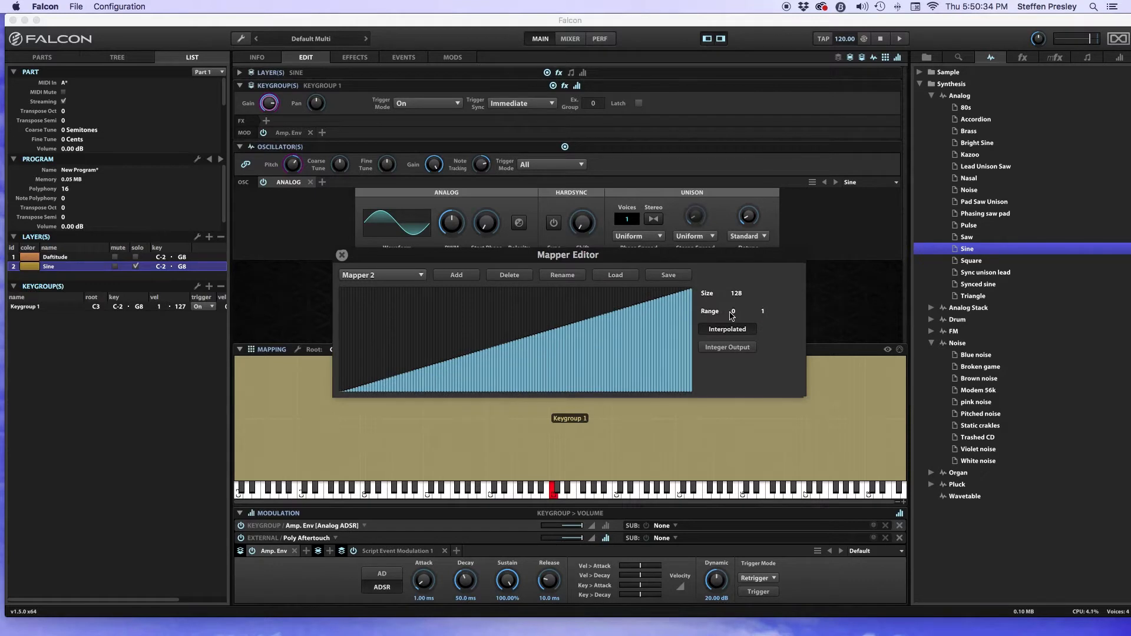
Shape the mapper with the Concave/Convex 0.5 preset and rename it Curve
right_click(565, 307)
mouse_move(585, 310)
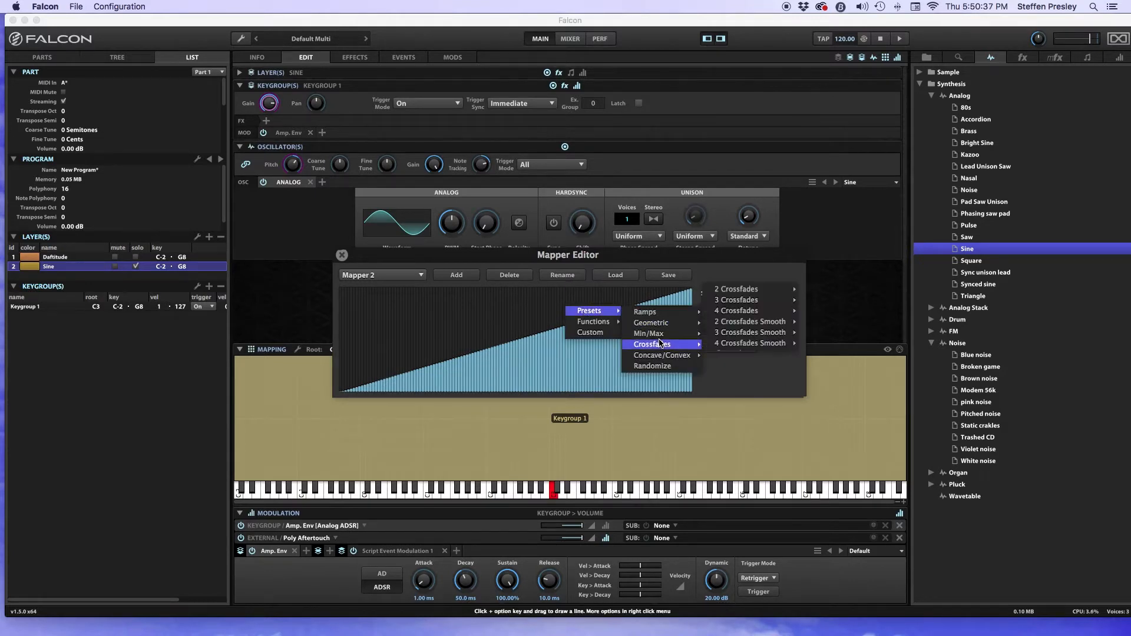
mouse_move(688, 357)
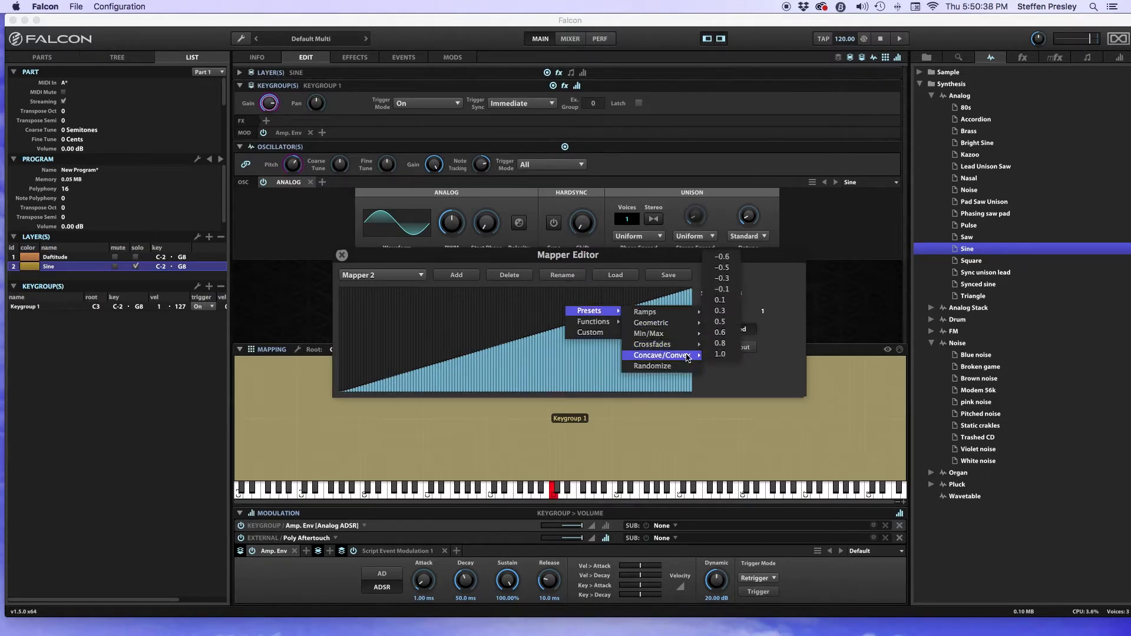
left_click(727, 323)
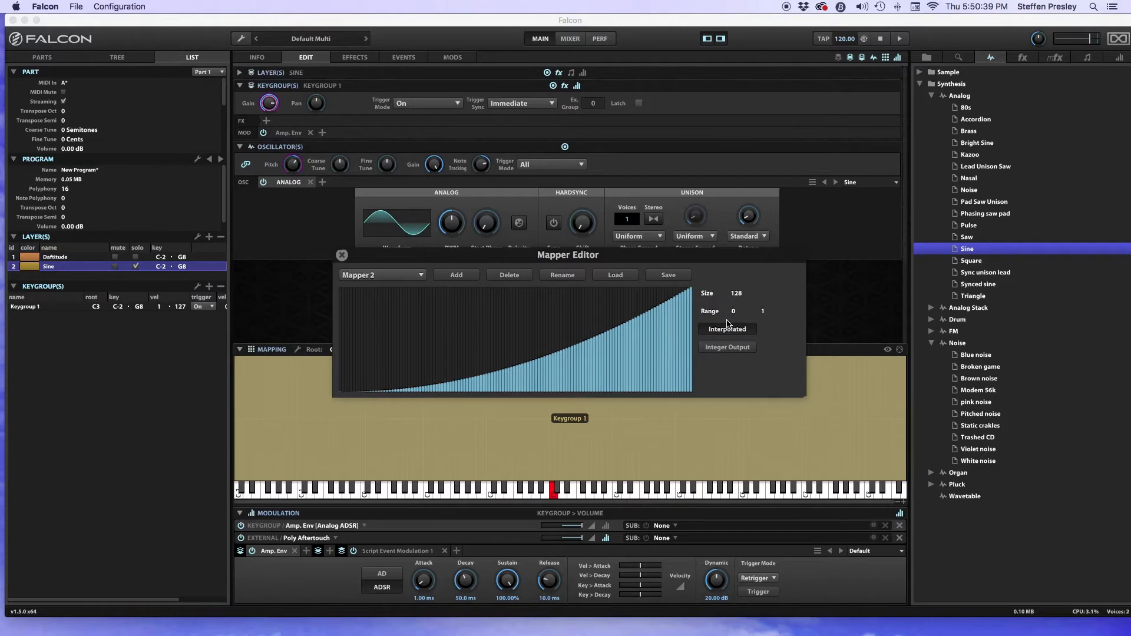
left_click(571, 281)
type("c")
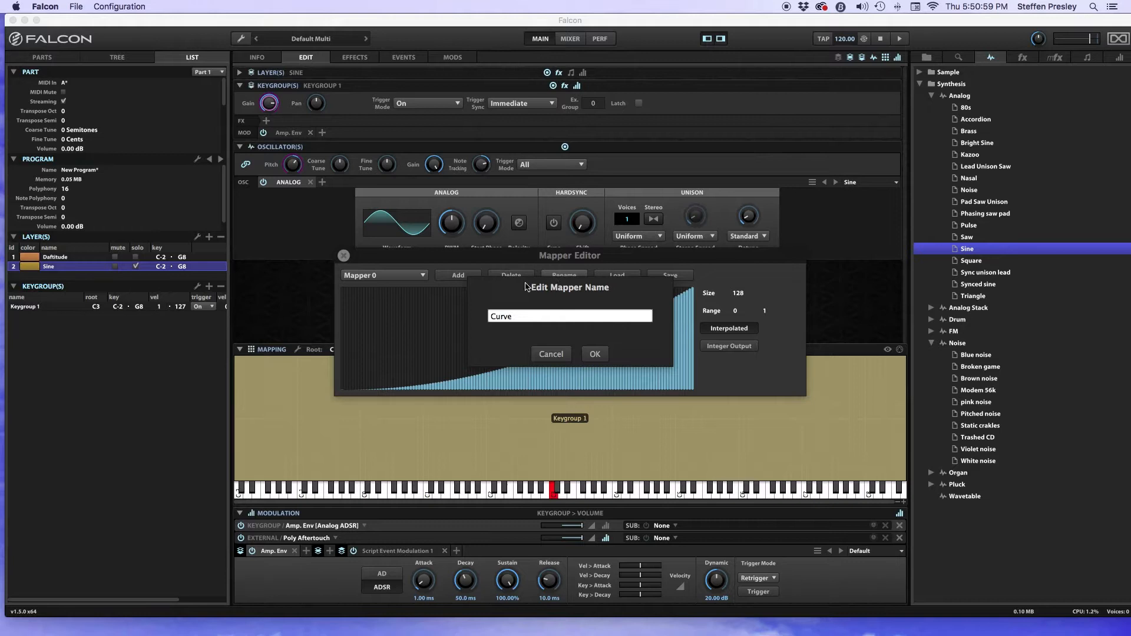
left_click(596, 354)
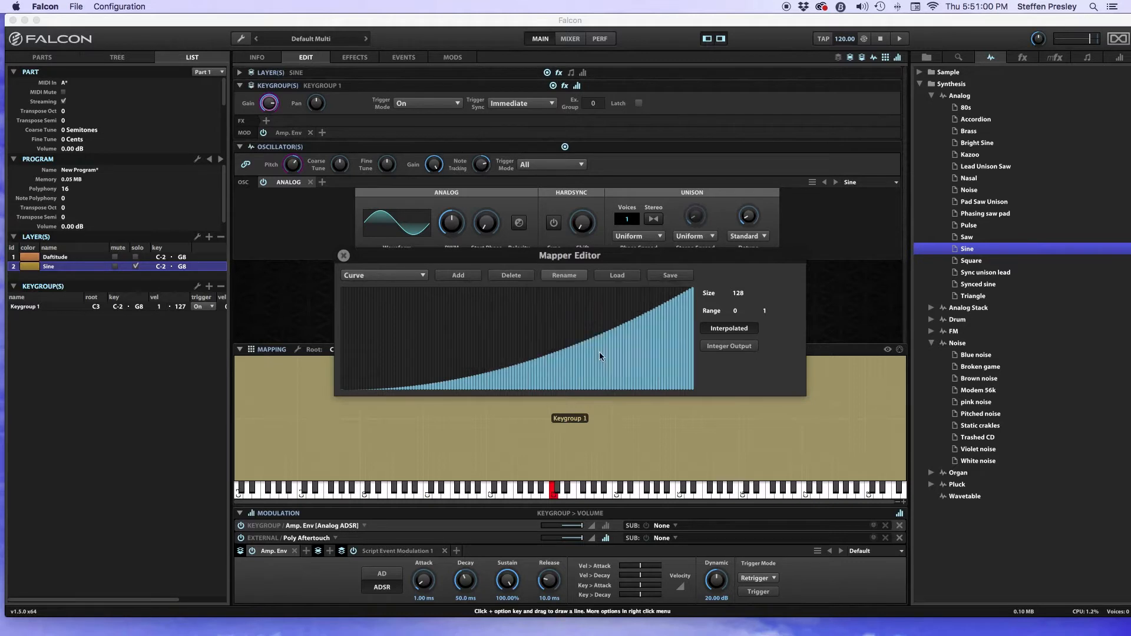
left_click(344, 256)
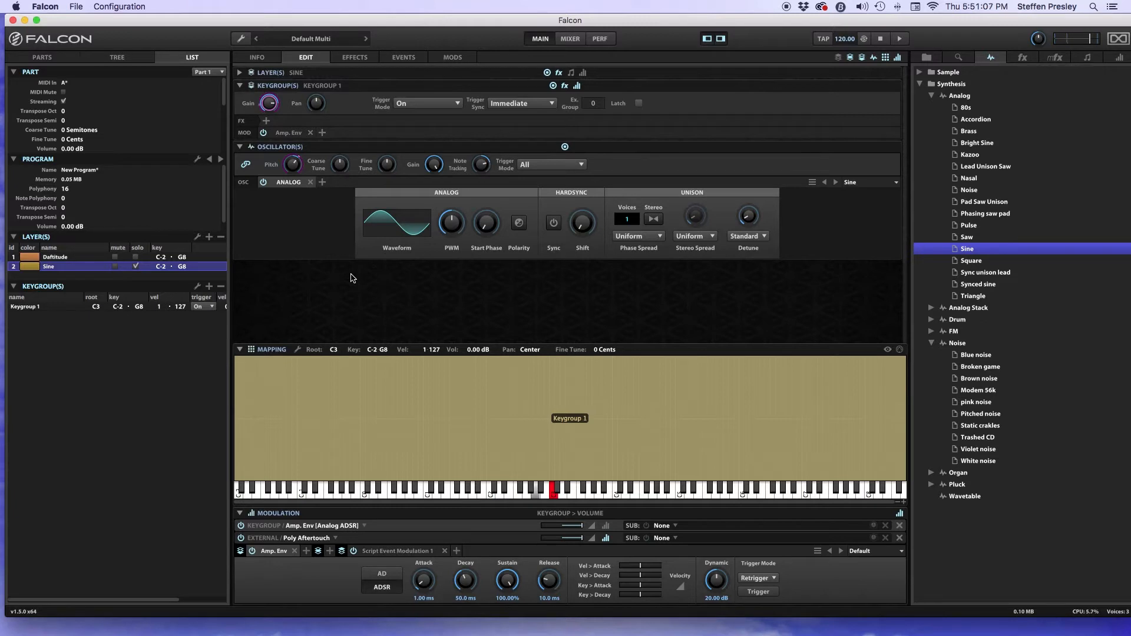
Modulate the Sine oscillator's hard sync shift with Poly Aftertouch at a positive depth and enable sync
right_click(584, 227)
mouse_move(575, 229)
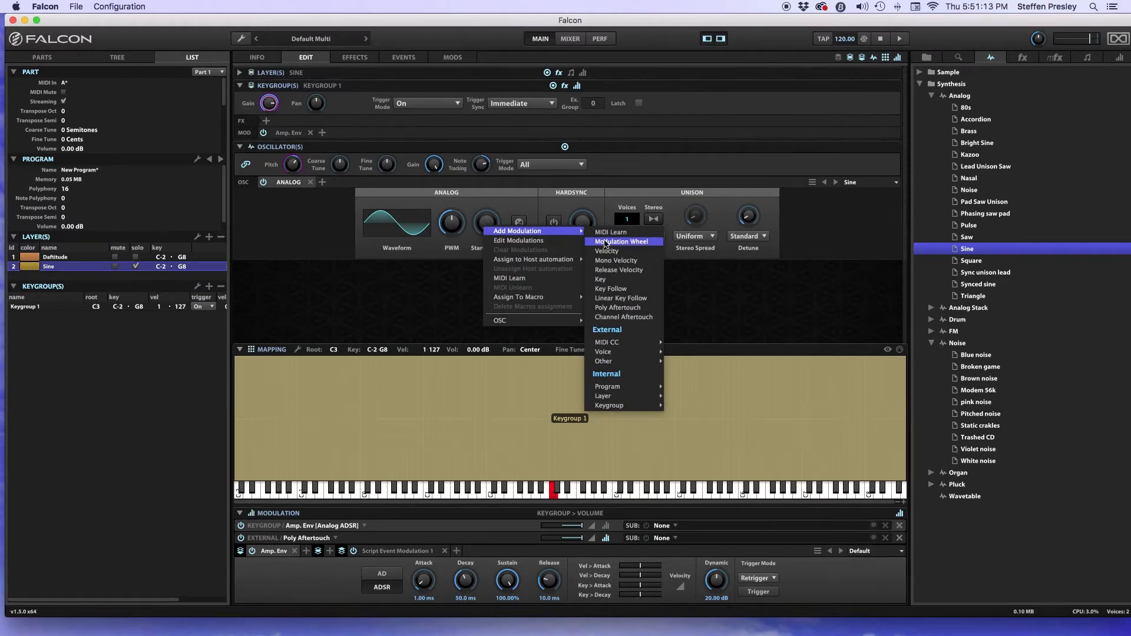
left_click(624, 307)
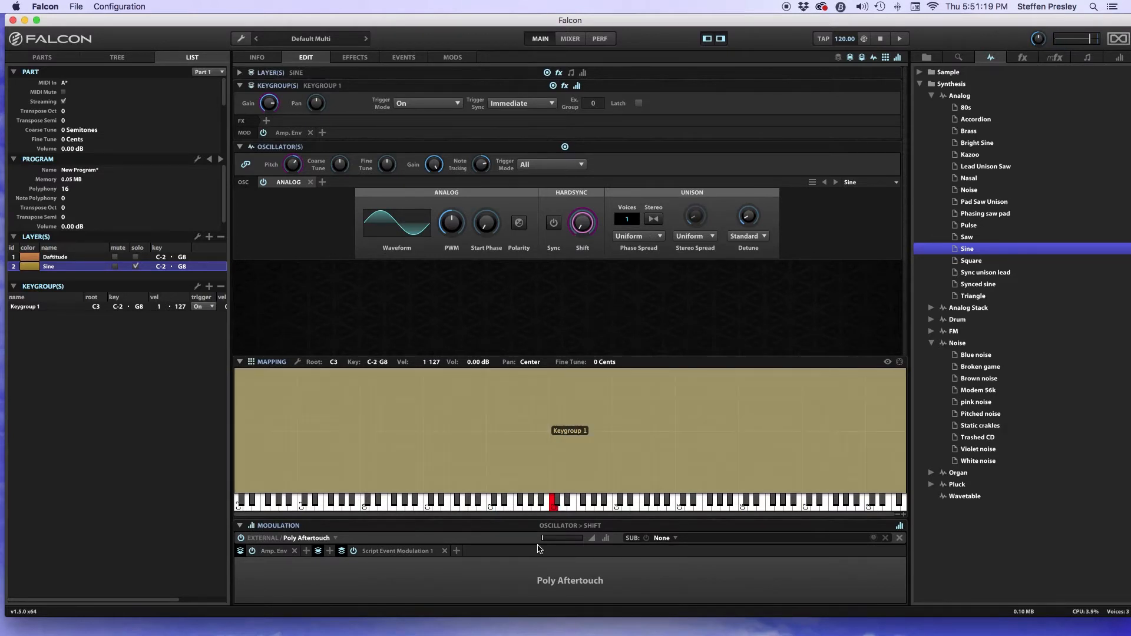
left_click_drag(542, 538, 557, 540)
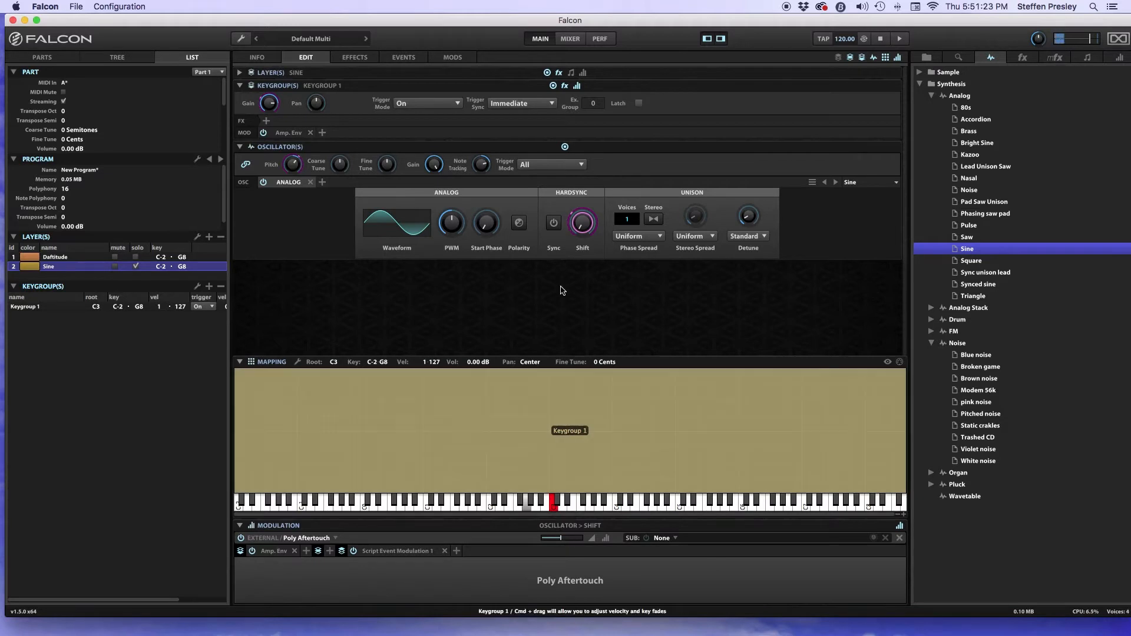
left_click(552, 226)
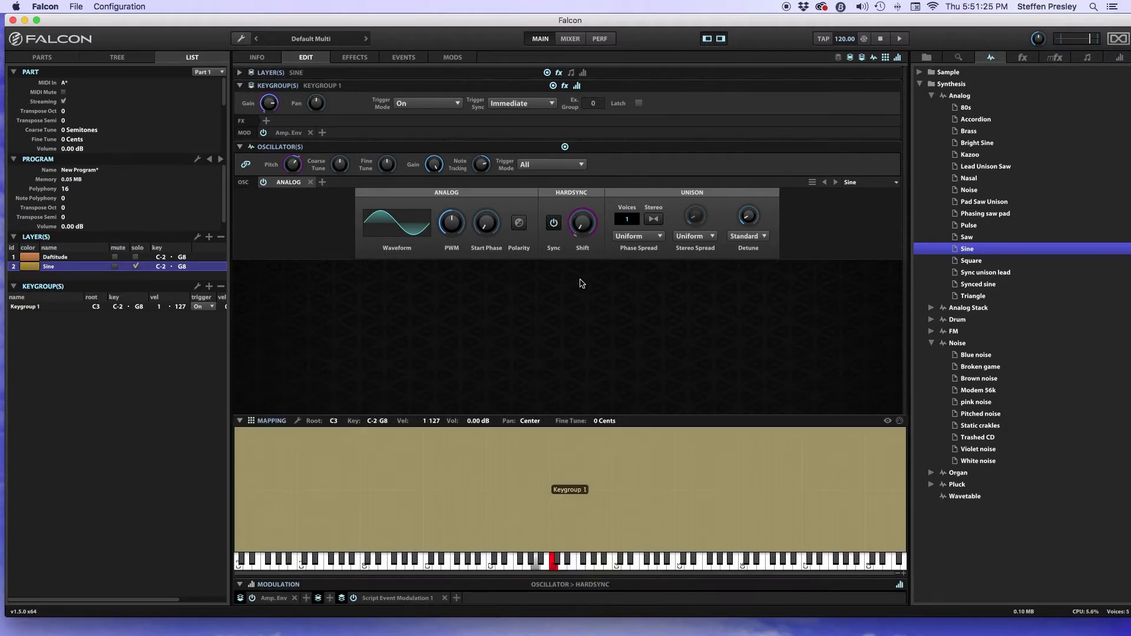
Reduce the shift's Poly Aftertouch depth to a small positive amount and apply a mapper to that modulation
left_click(589, 229)
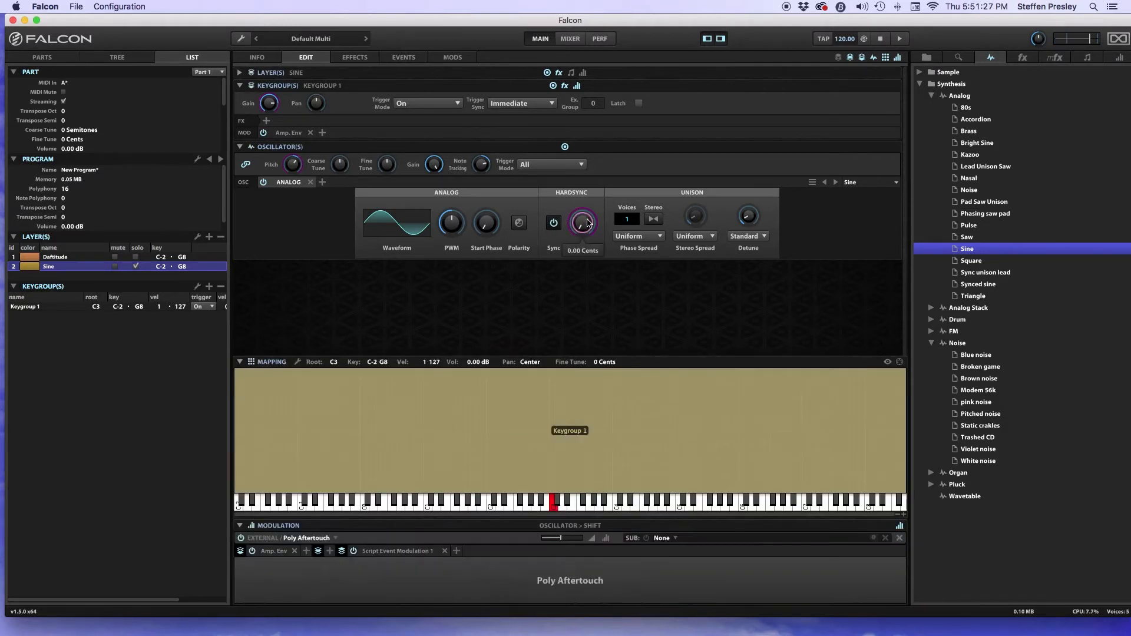
mouse_move(560, 539)
left_click(605, 538)
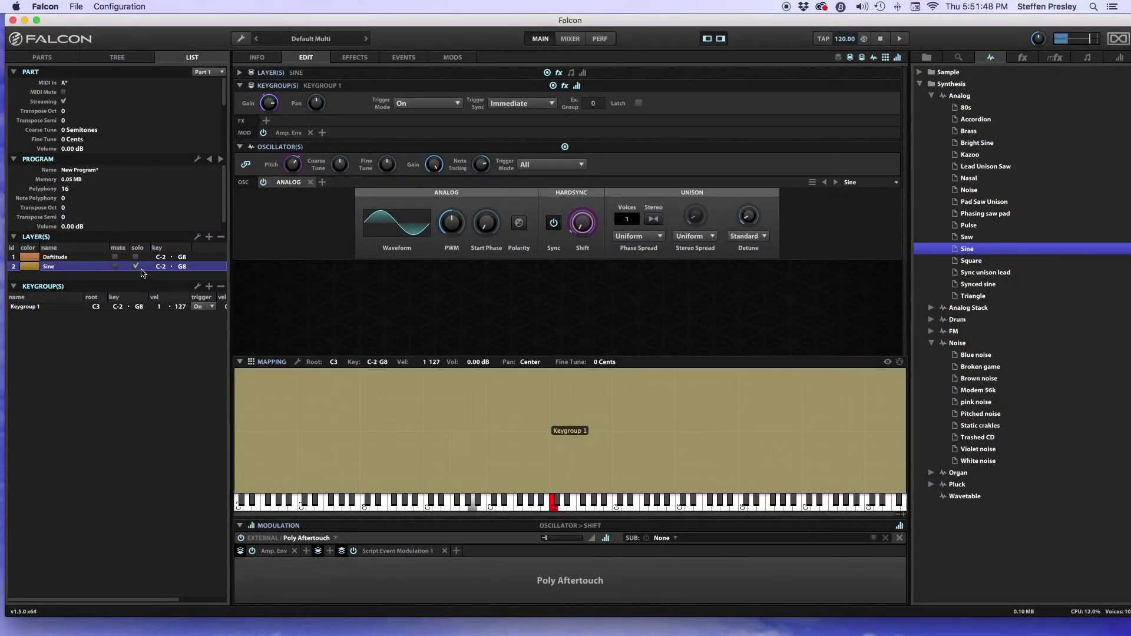
Unsolo the Sine layer and lower the Daftitude layer's gain to -1.99 dB
left_click(137, 267)
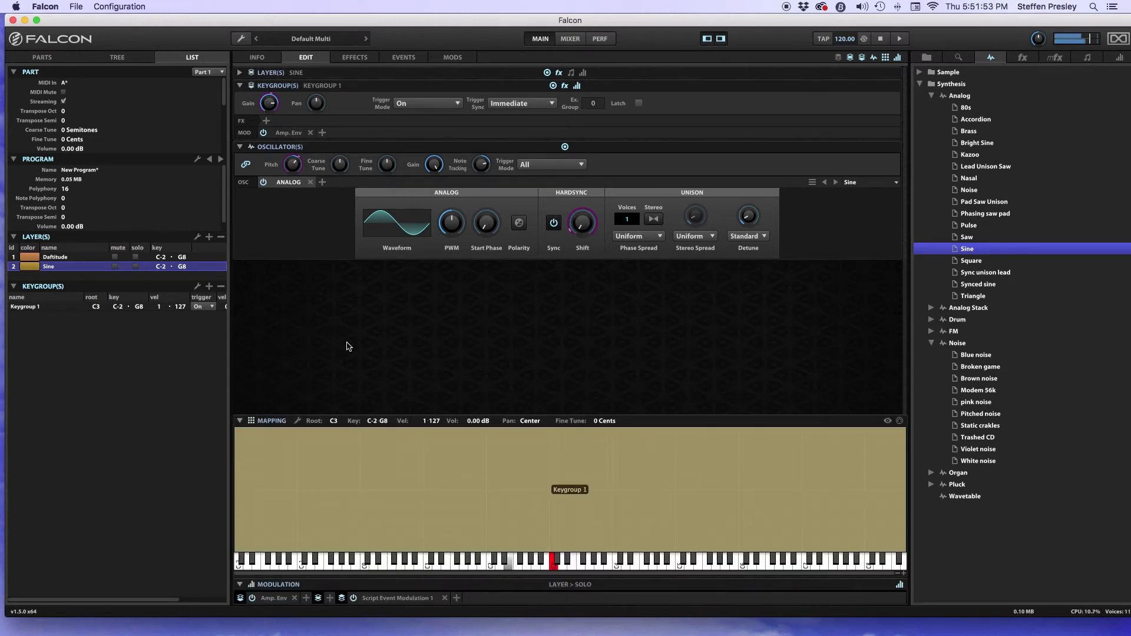
left_click(83, 257)
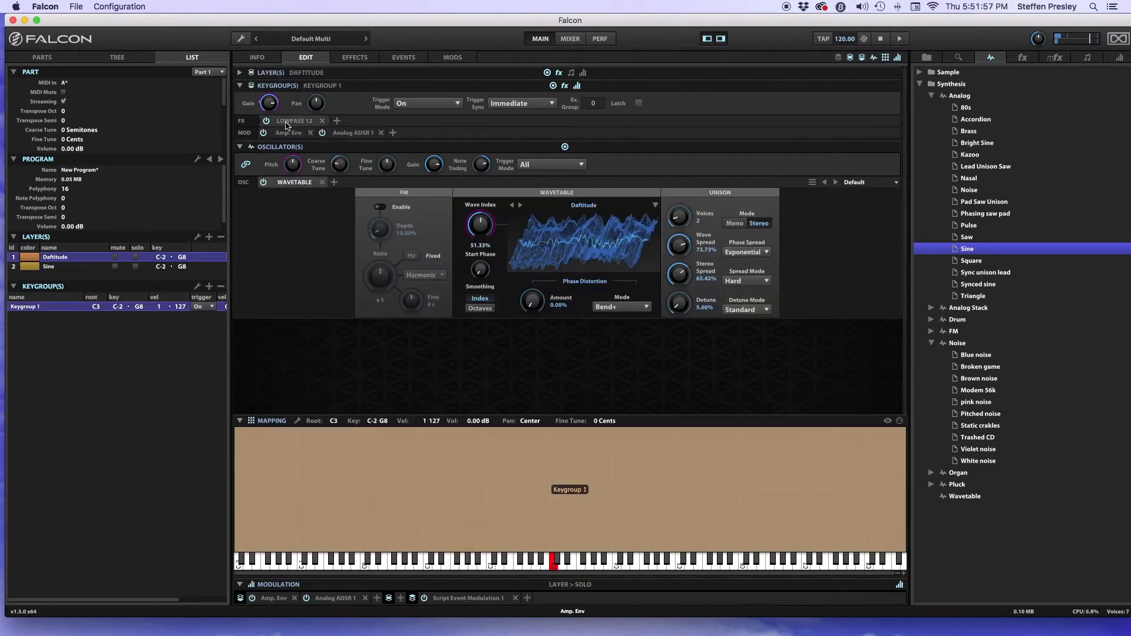
left_click(239, 74)
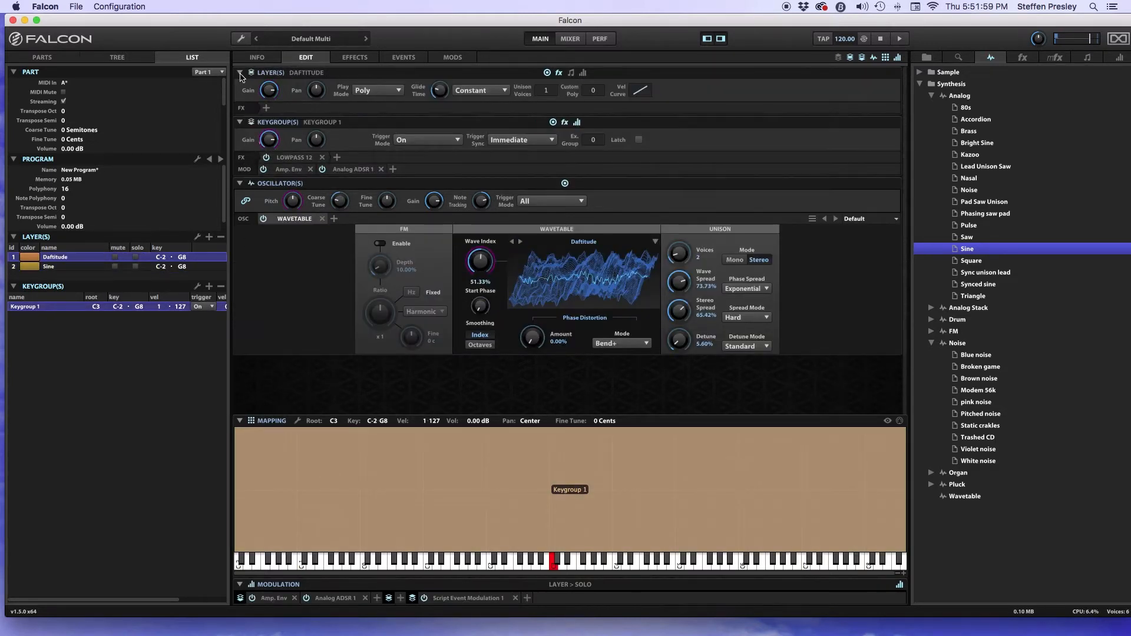
left_click_drag(263, 93, 264, 101)
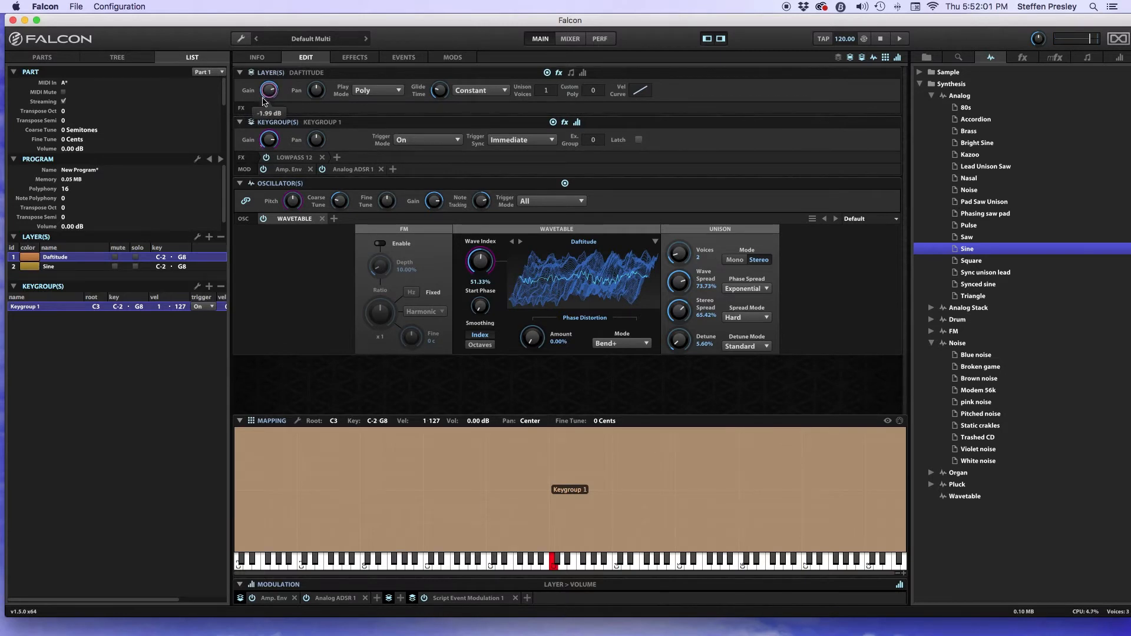
Modulate the Daftitude keygroup's gain with Poly Aftertouch at a reduced positive depth
left_click(273, 141)
right_click(273, 142)
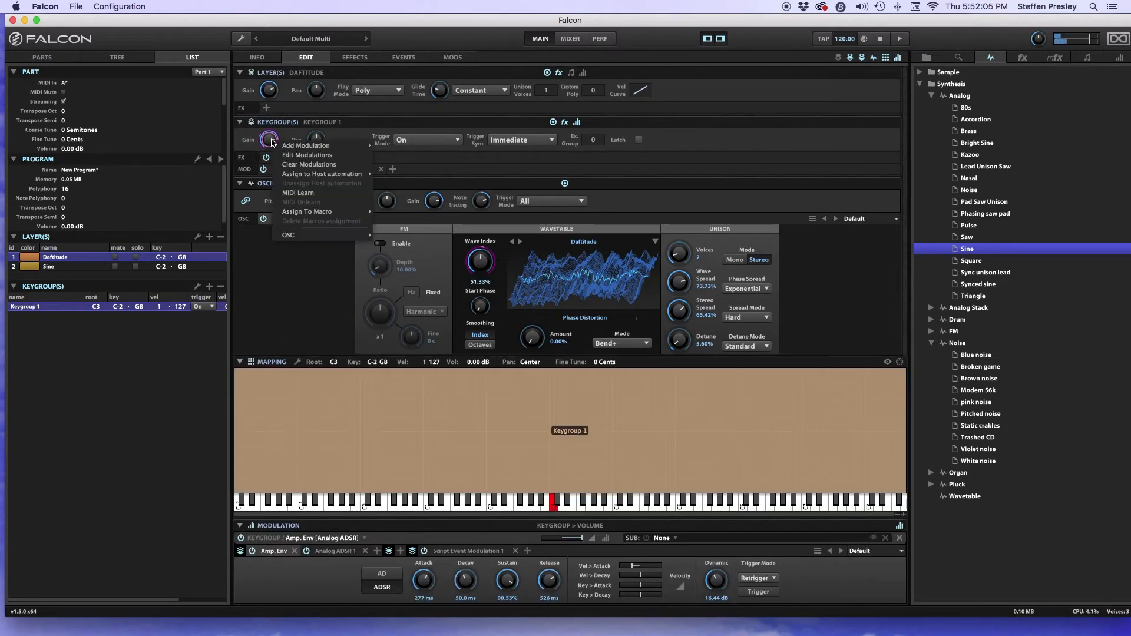
mouse_move(291, 146)
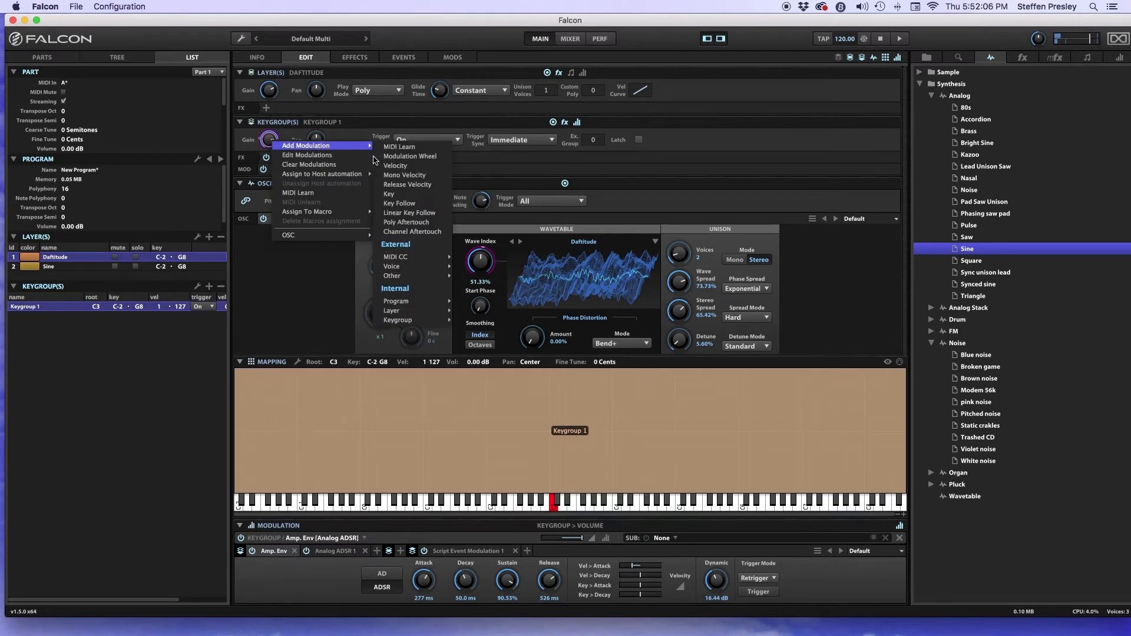
left_click(404, 222)
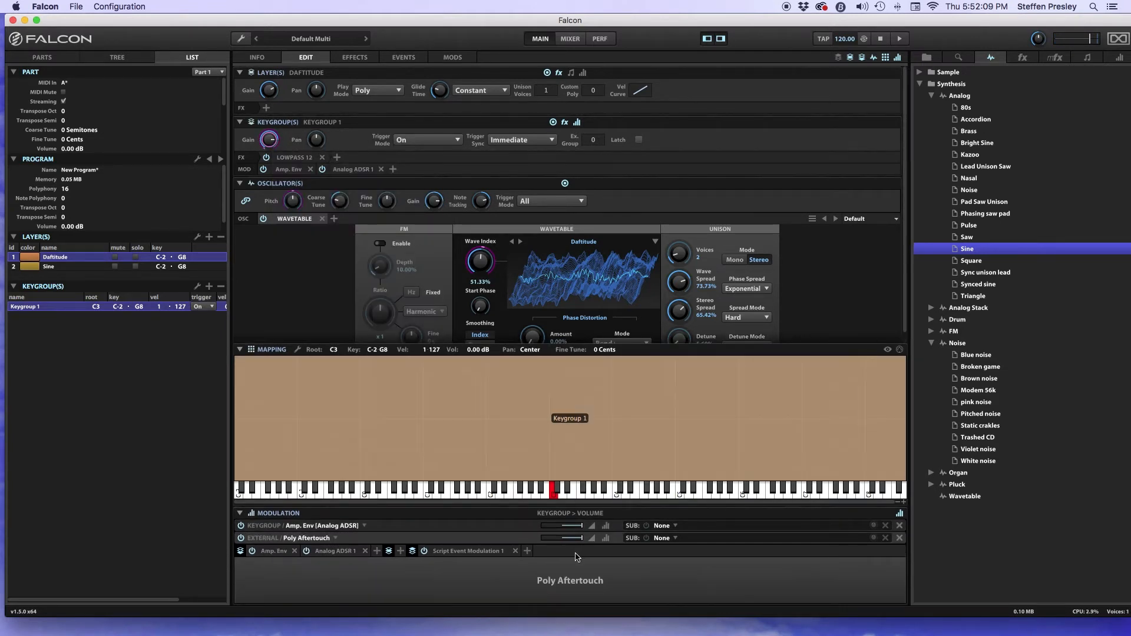
mouse_move(582, 540)
left_click_drag(582, 538, 565, 539)
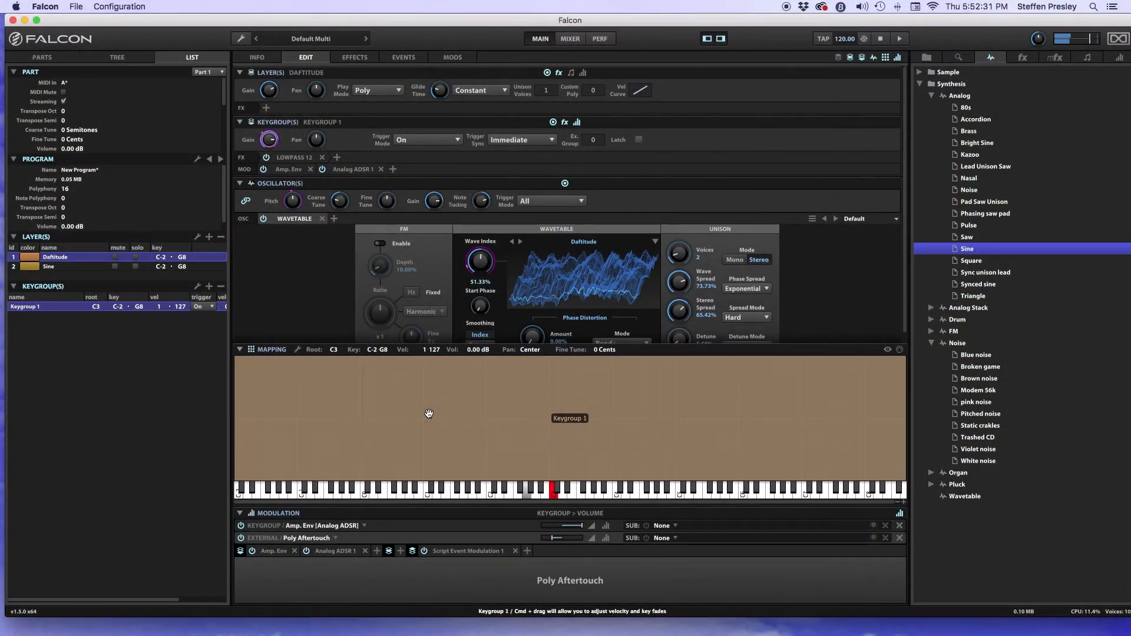
Set the Sine oscillator's unison to 2 voices in stereo and adjust its detune
left_click(97, 268)
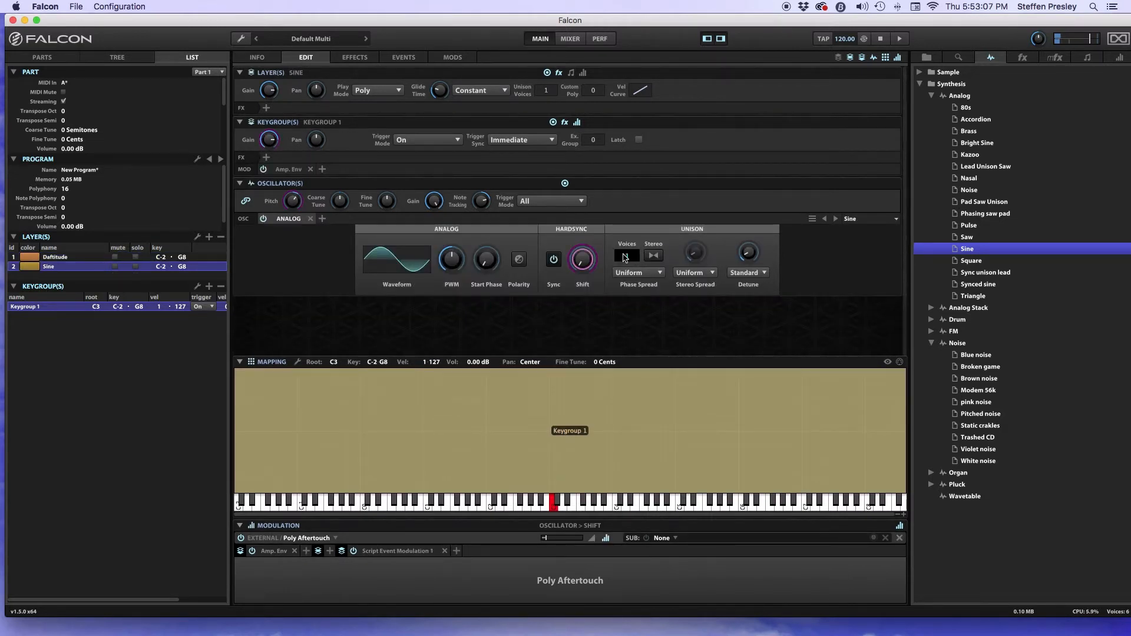
double_click(625, 257)
key("Return")
left_click(649, 254)
left_click(748, 259)
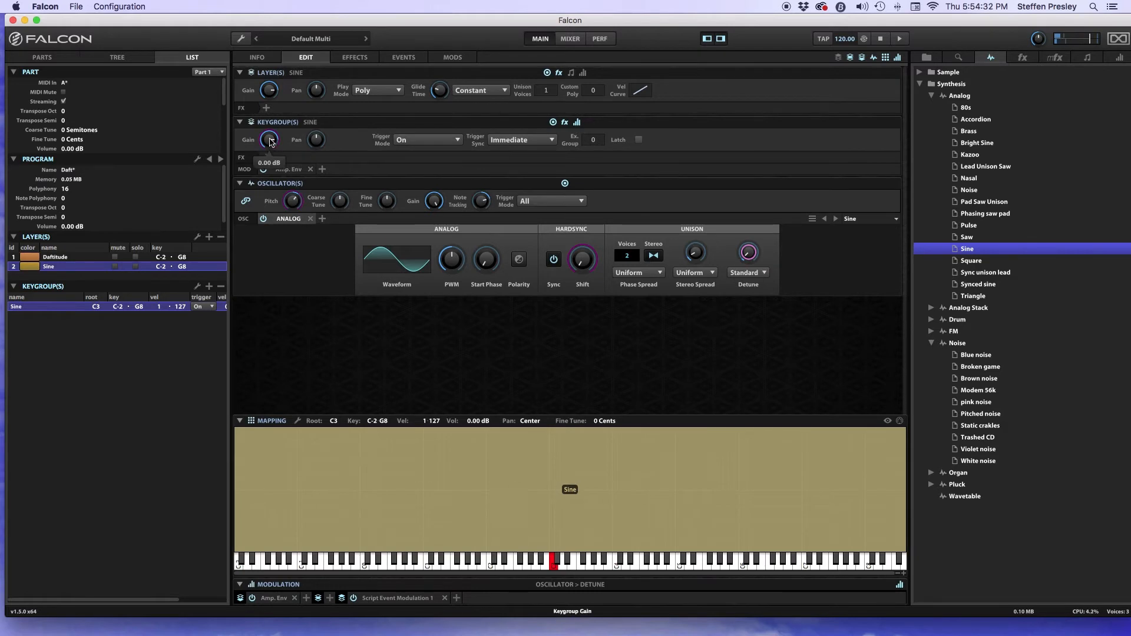
Set the Sine keygroup's amp envelope to about 6.7 ms attack and 1.29 s release
left_click(271, 142)
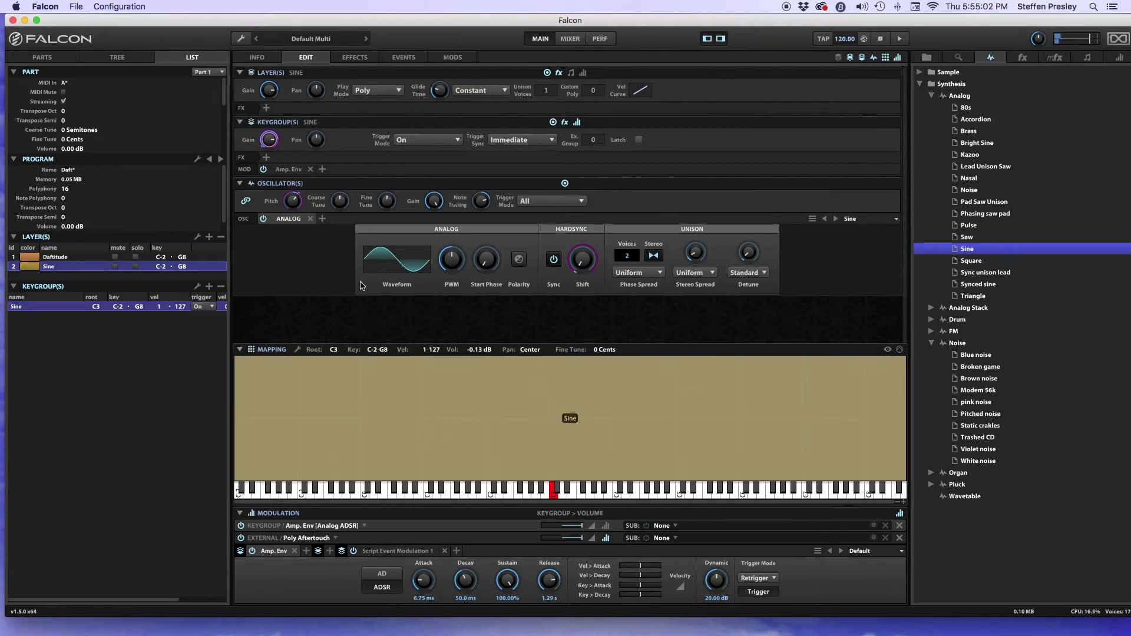
Modulate the Sine oscillator's pitch with a new keygroup-level LFO named Vib
left_click(293, 202)
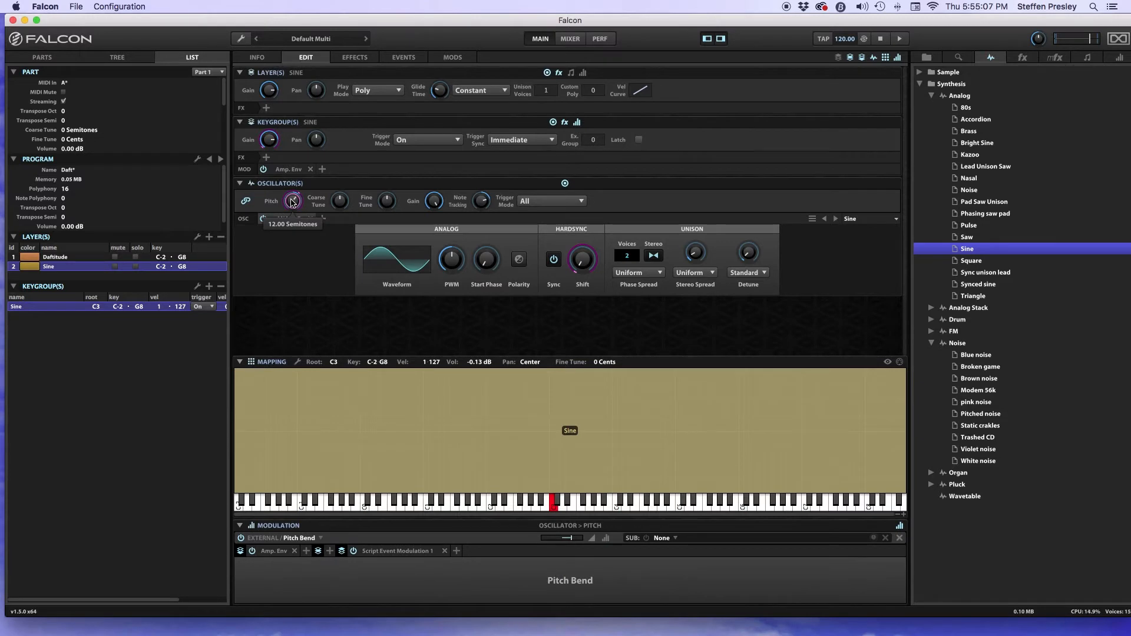
right_click(292, 202)
mouse_move(327, 207)
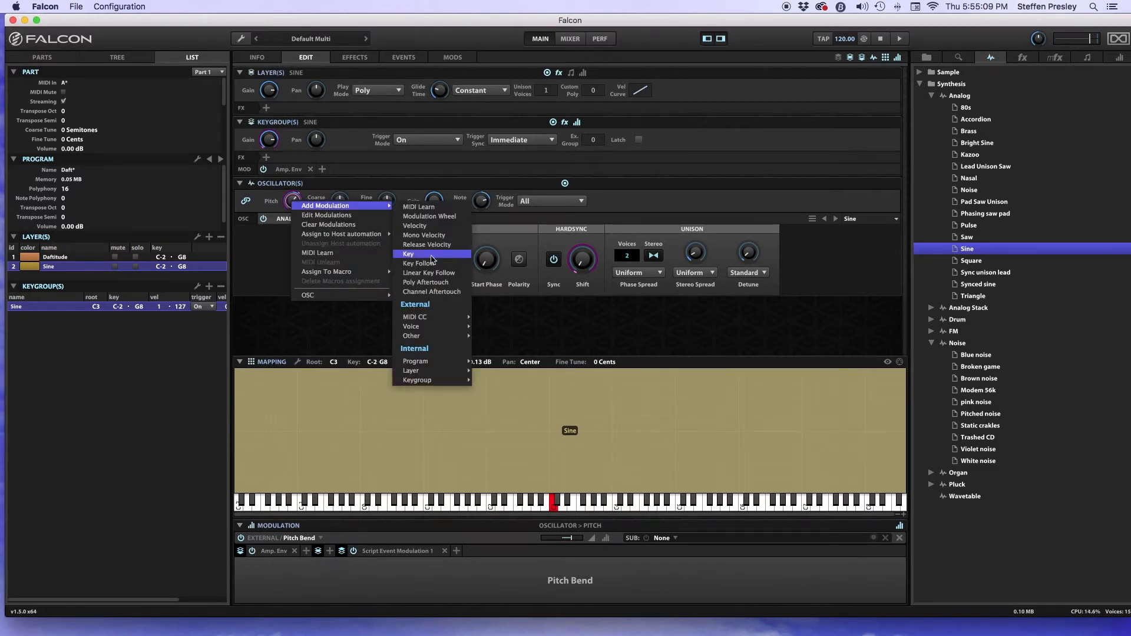
mouse_move(428, 380)
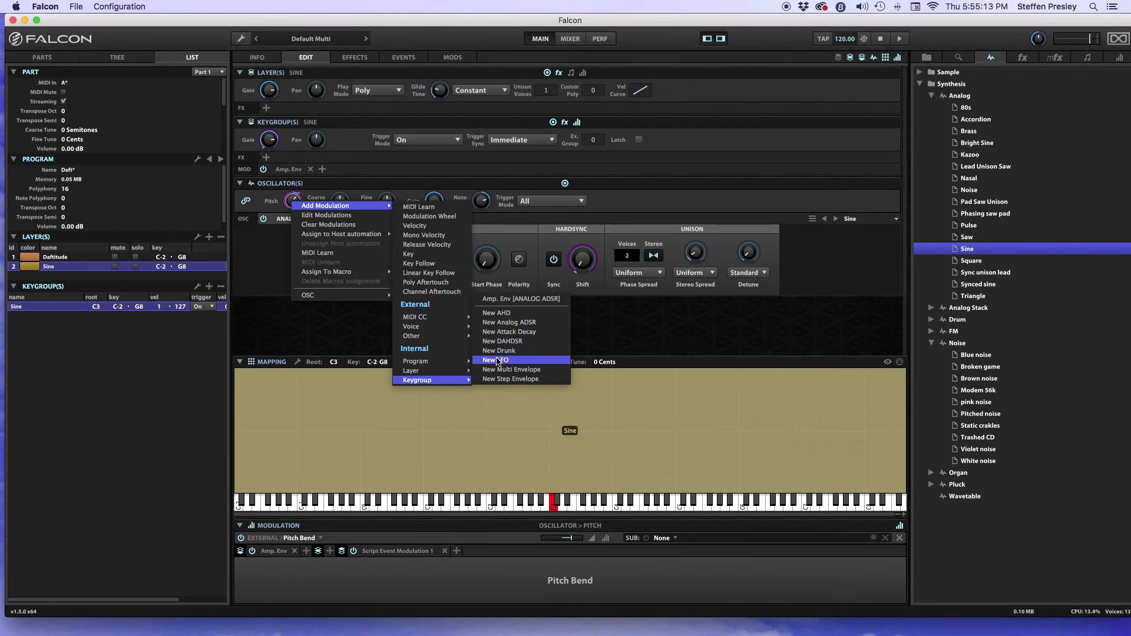
left_click(495, 360)
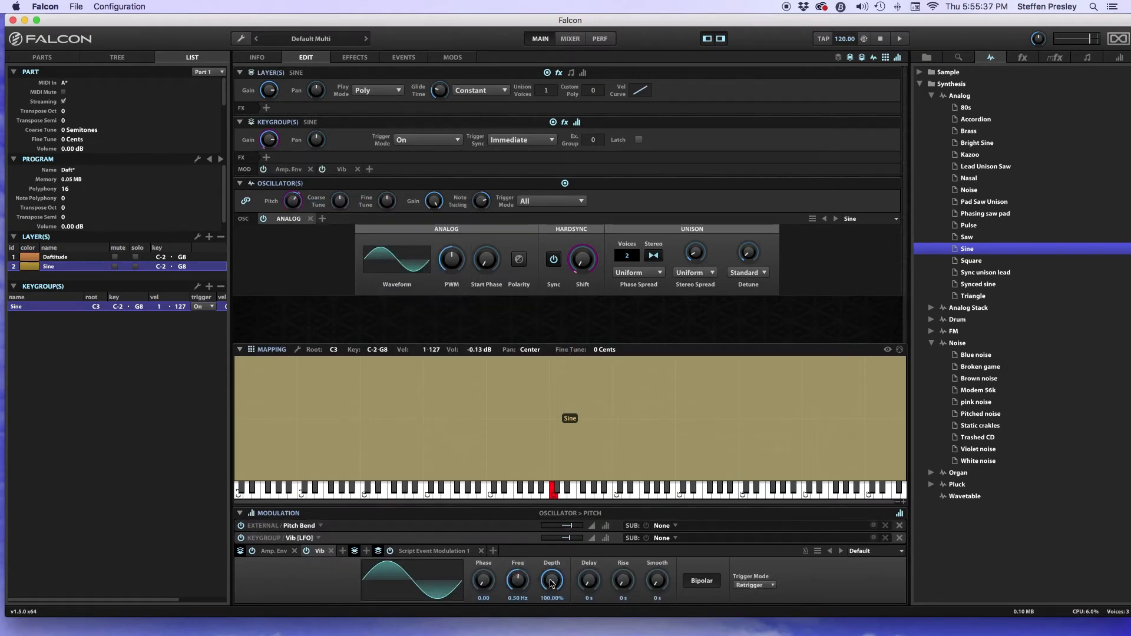
Add a modulation source to the Vib LFO's depth and set the LFO frequency to 6.24 Hz
right_click(552, 583)
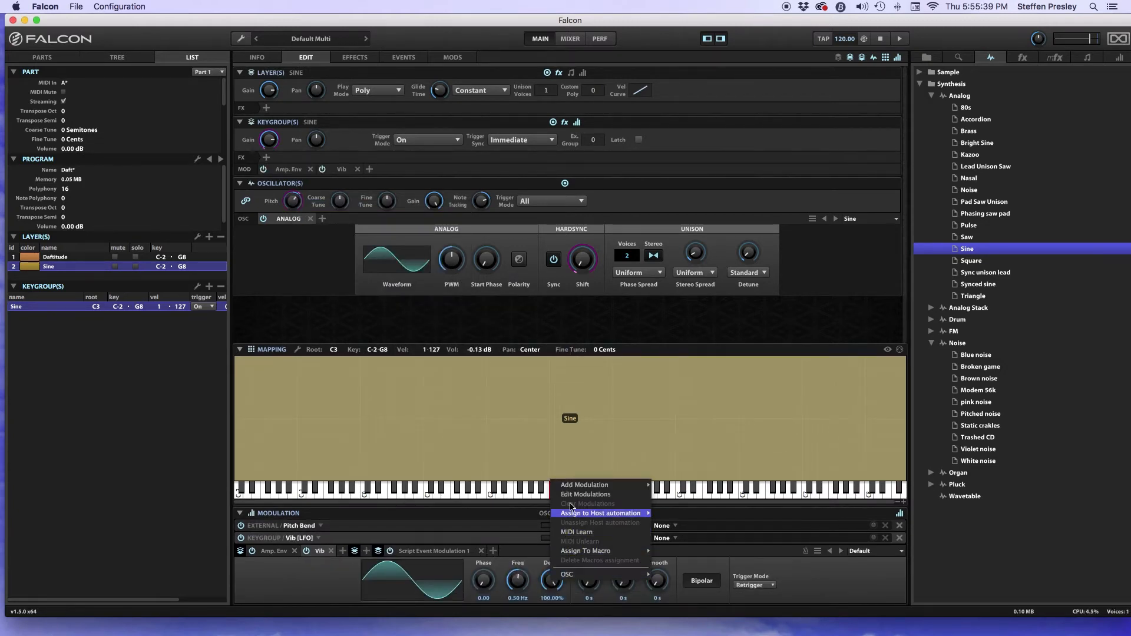
mouse_move(574, 488)
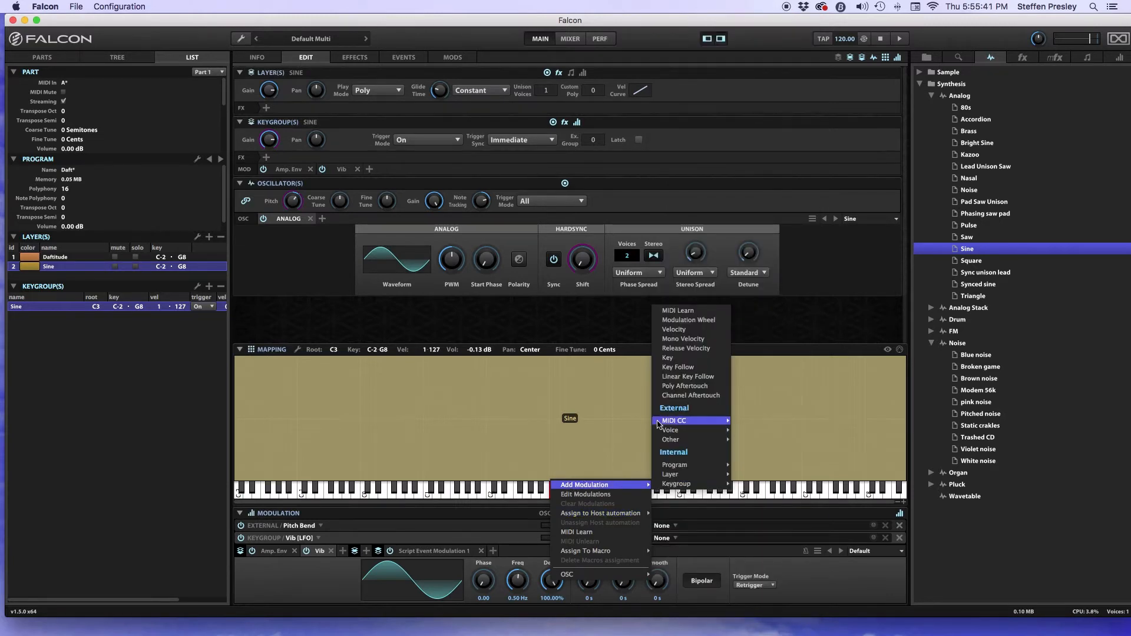
left_click(669, 350)
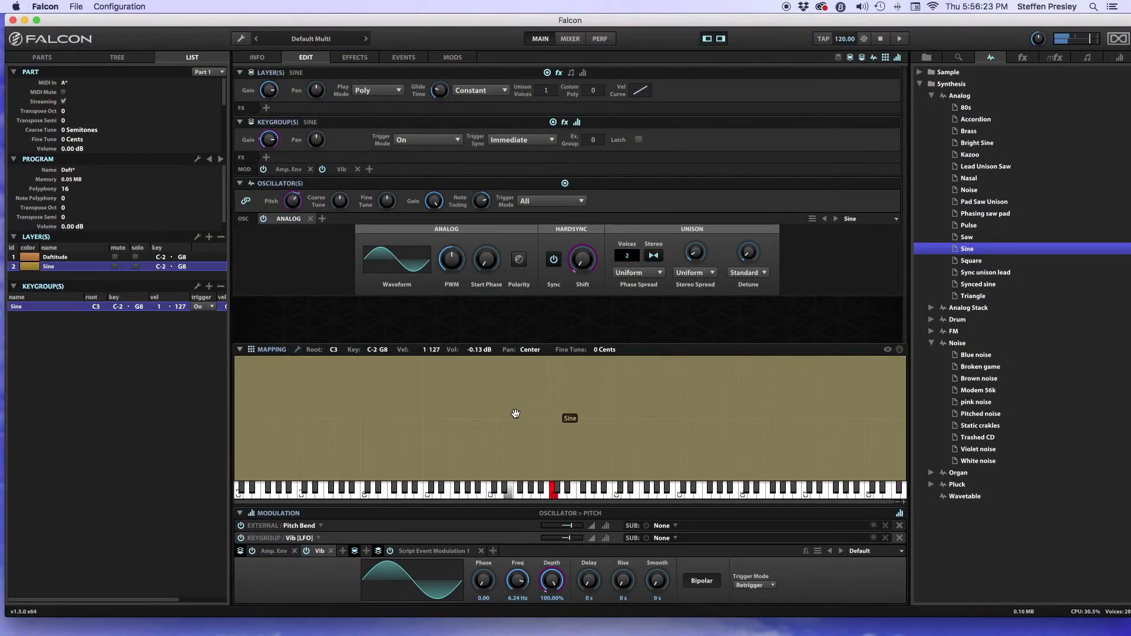
Insert the Ping Pong 8 Dual Delay and the 01 Classic Spring IReverb as effects on the Daft program
left_click(355, 57)
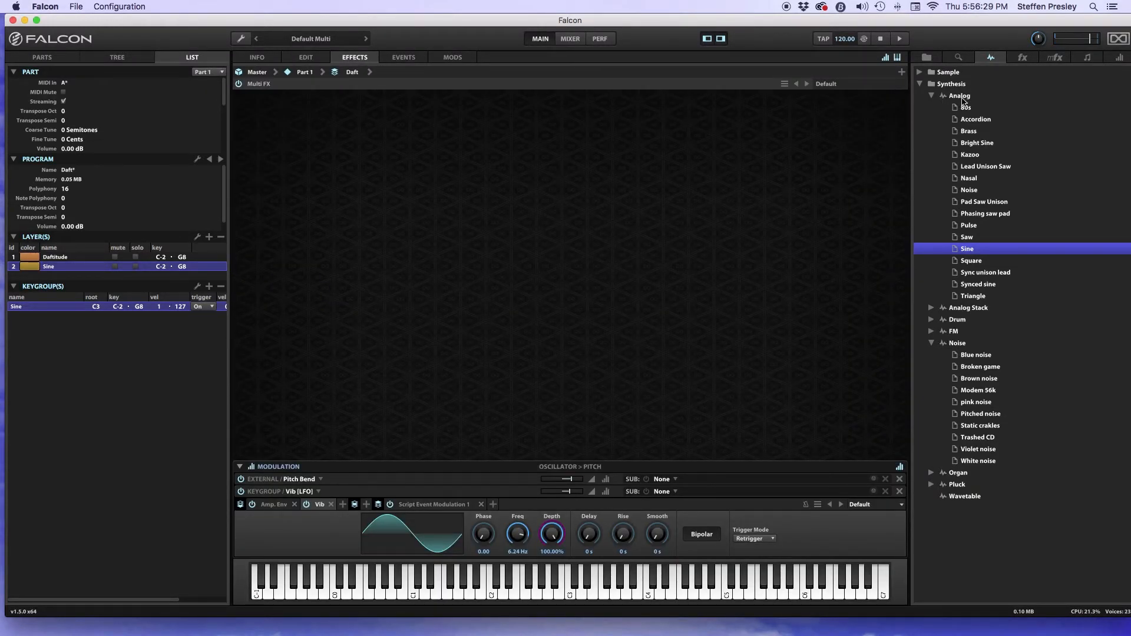
left_click(1023, 58)
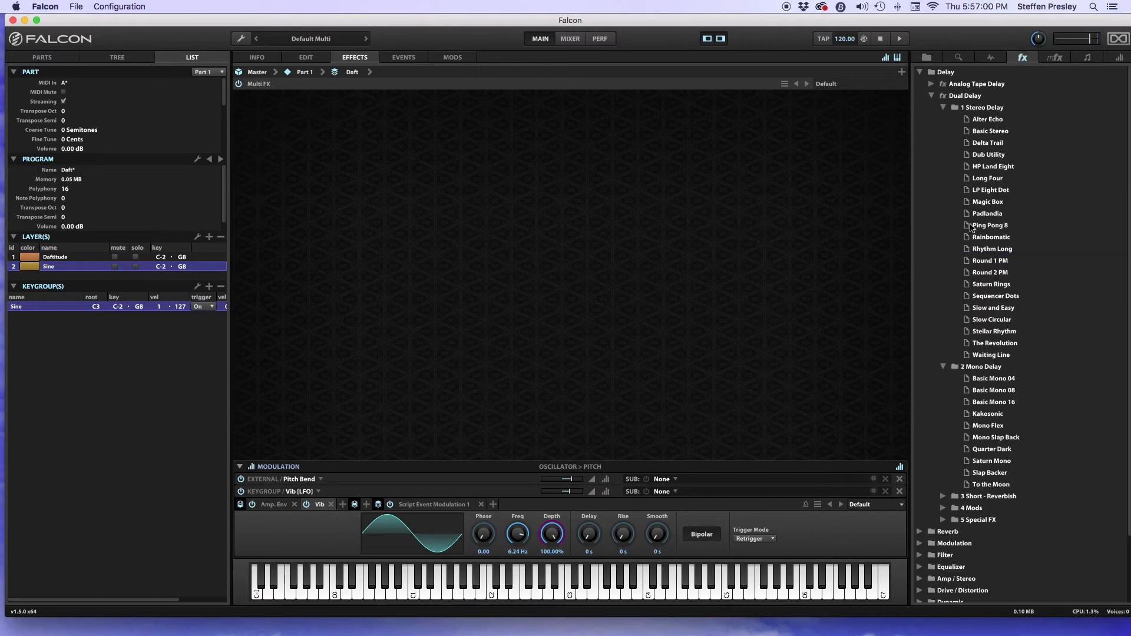
left_click_drag(989, 225, 729, 203)
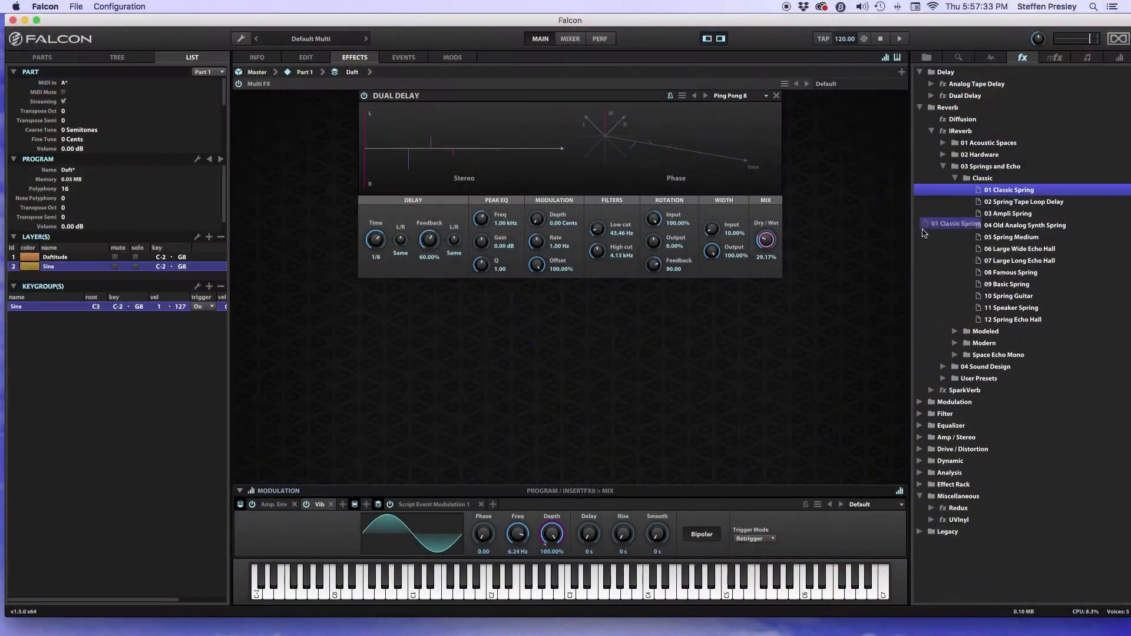
left_click_drag(1008, 190, 723, 305)
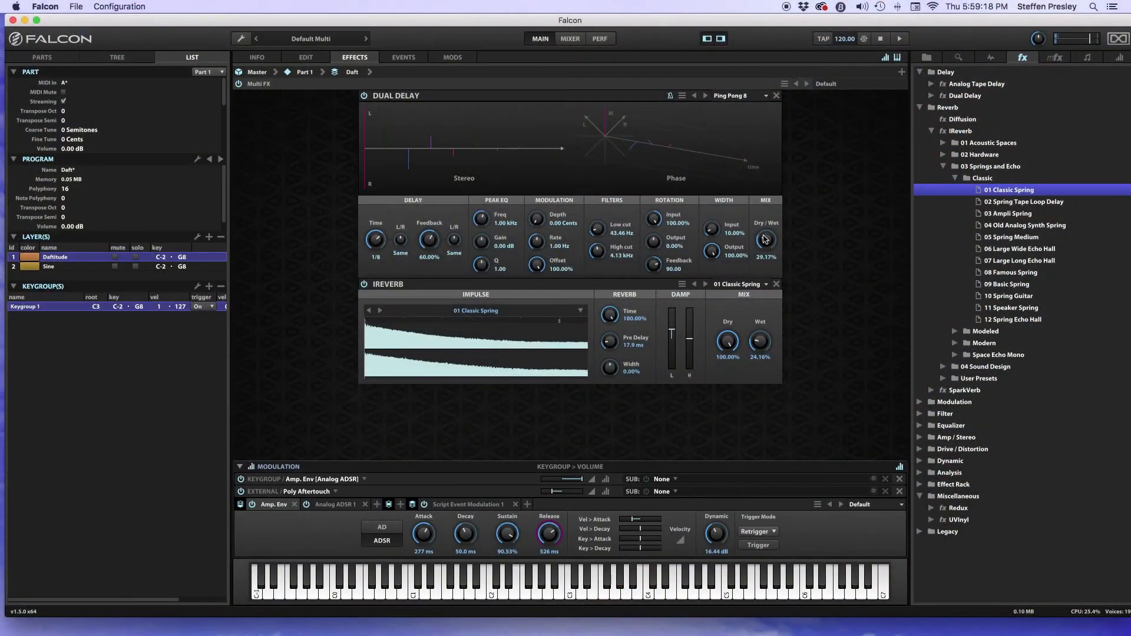
Assign the Dual Delay's Dry/Wet mix to a new macro and name it Delasy
right_click(767, 241)
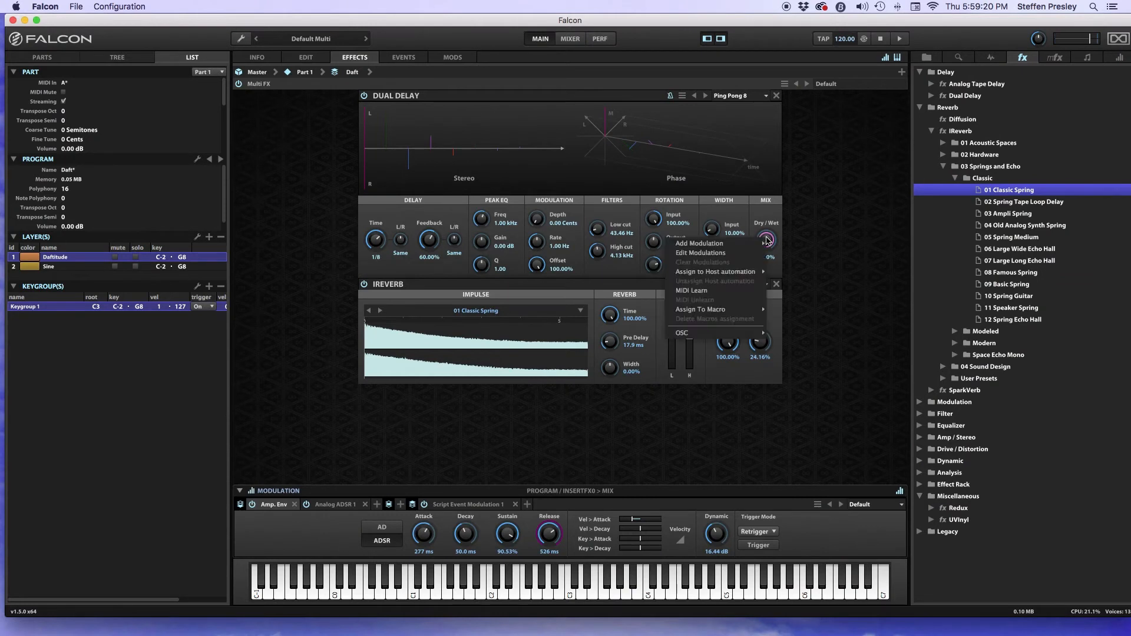
mouse_move(739, 310)
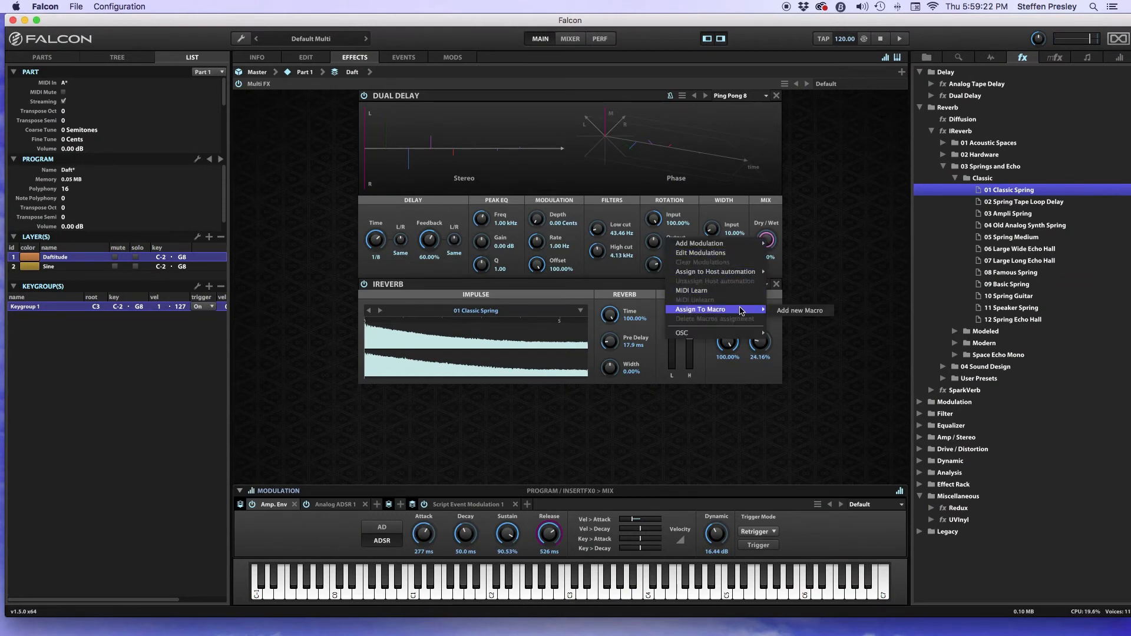
left_click(777, 314)
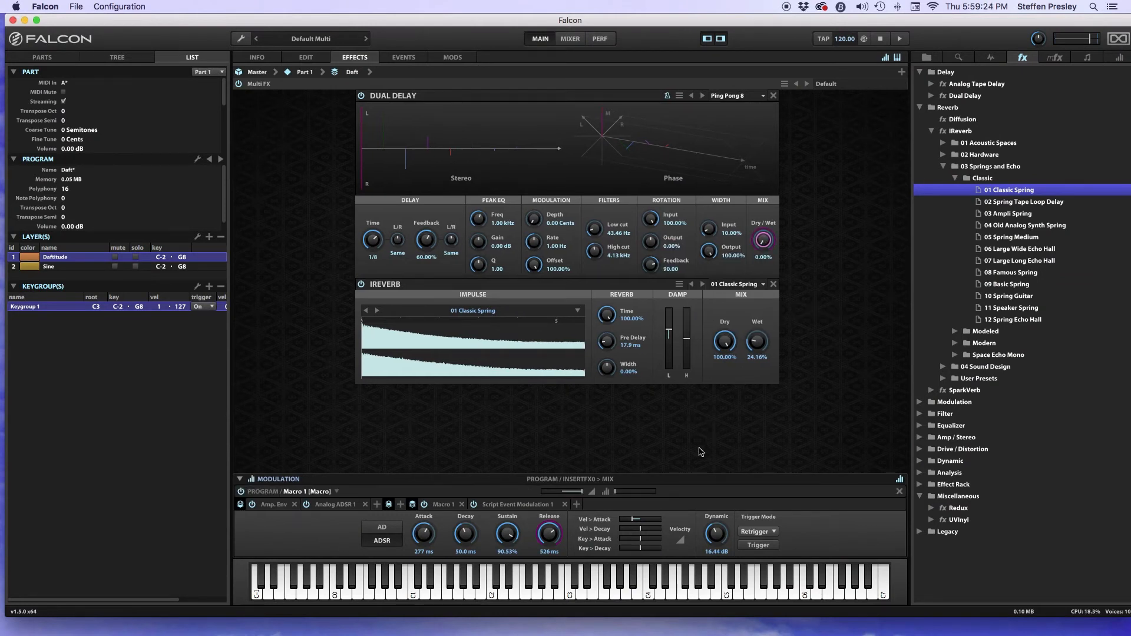
left_click(445, 504)
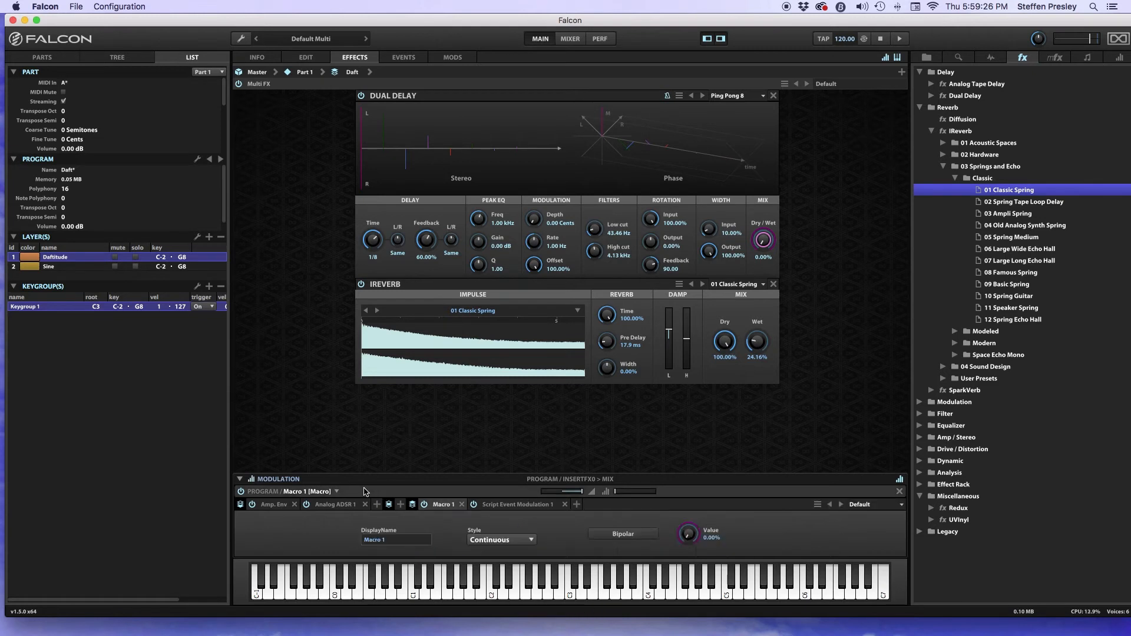
left_click(386, 541)
type("Delasy")
key("Return")
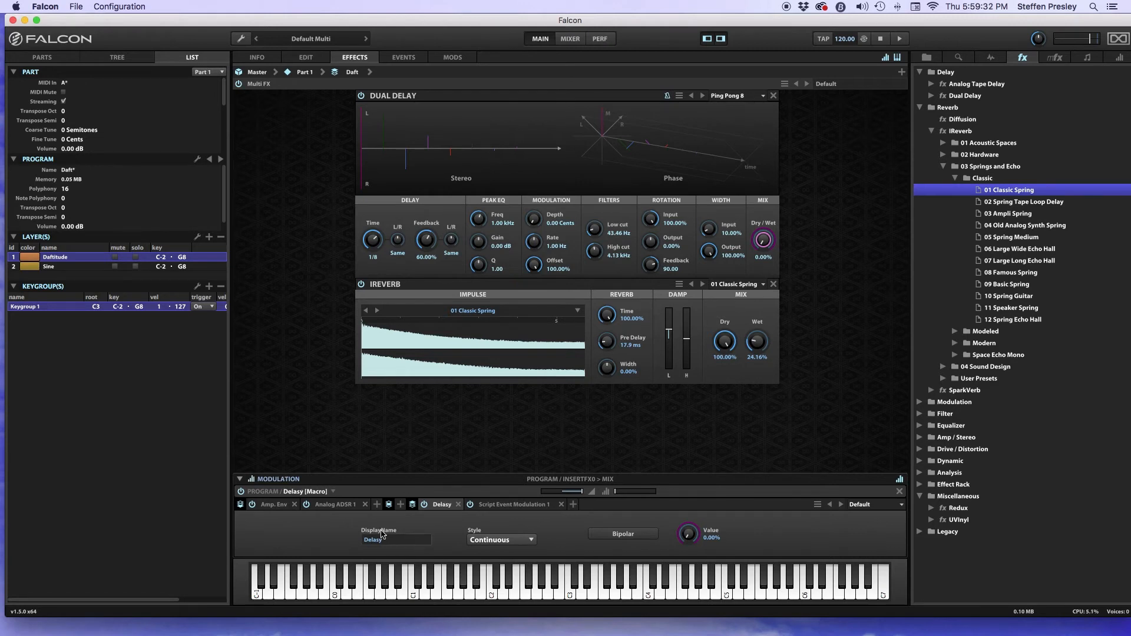
Assign the IReverb's Wet level, set to 0%, to a new macro and name the two macros Delay/R2 and Reverb/R3
double_click(761, 344)
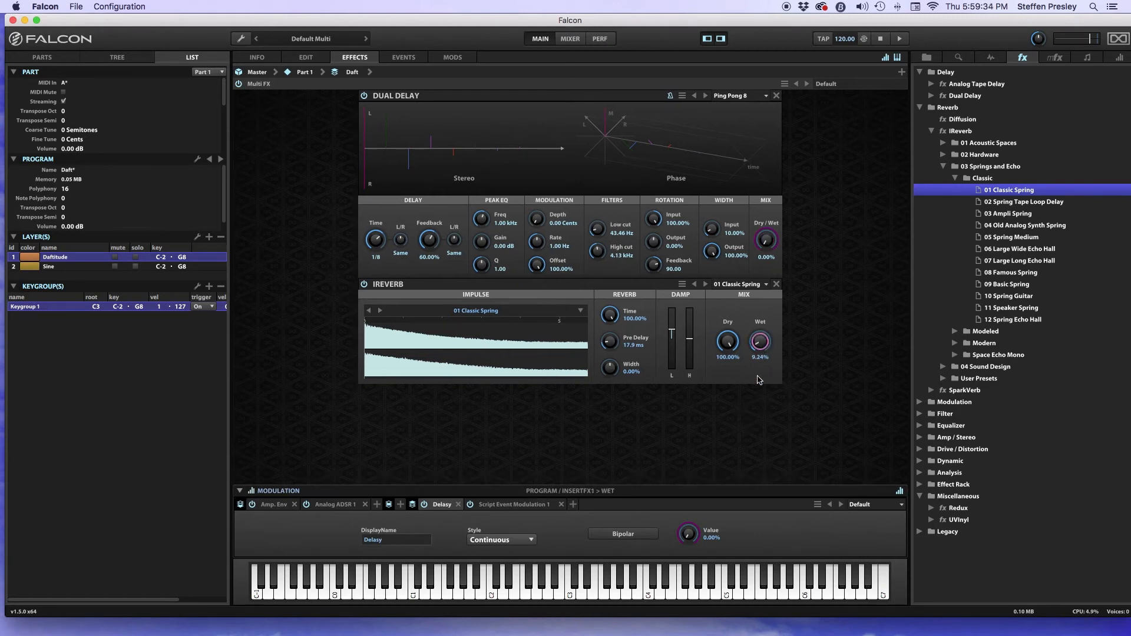
right_click(762, 341)
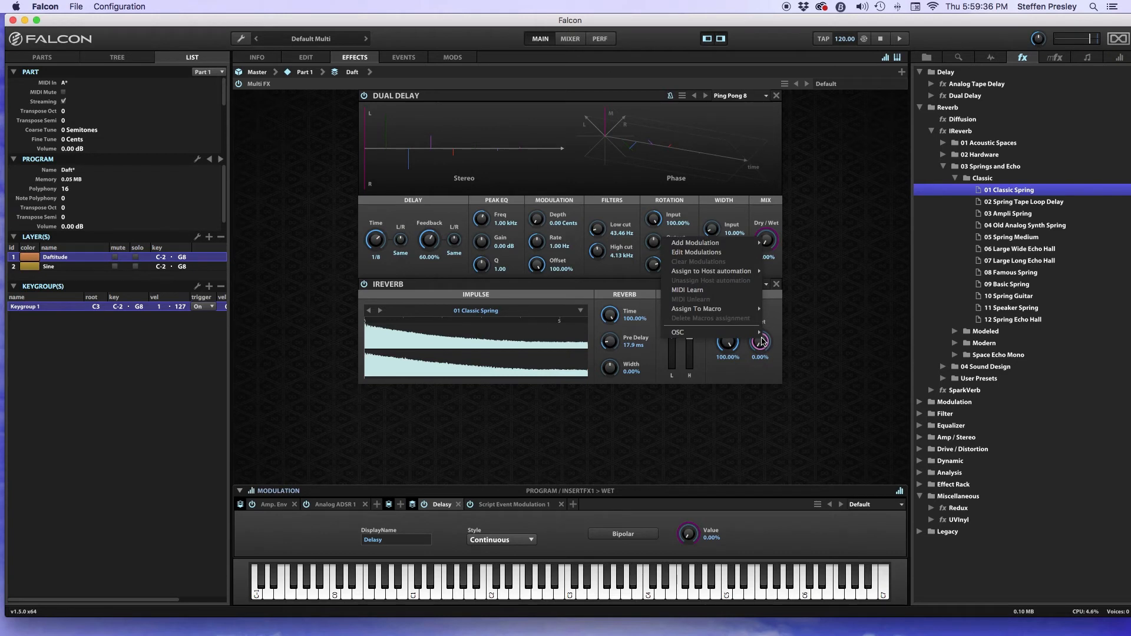
mouse_move(747, 310)
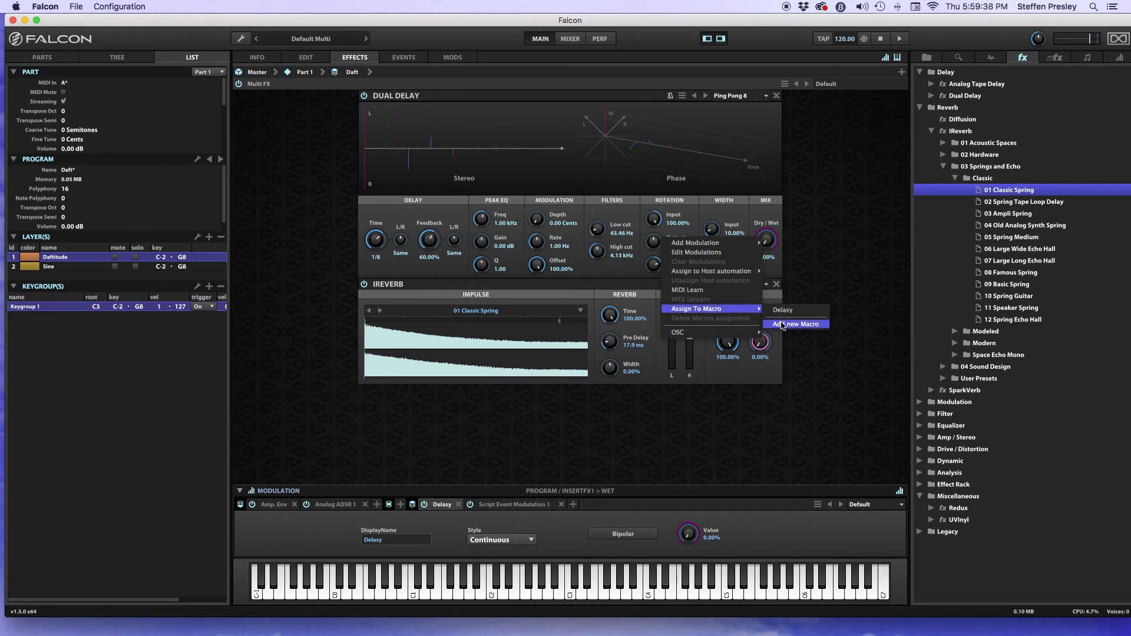
left_click(779, 324)
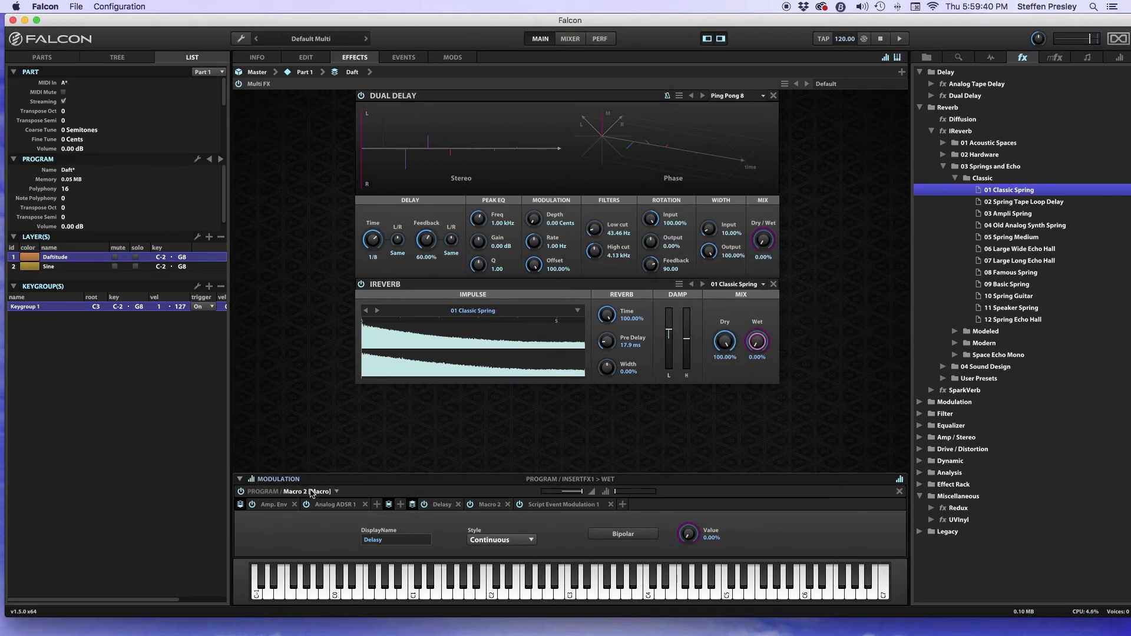
left_click(310, 492)
left_click(368, 542)
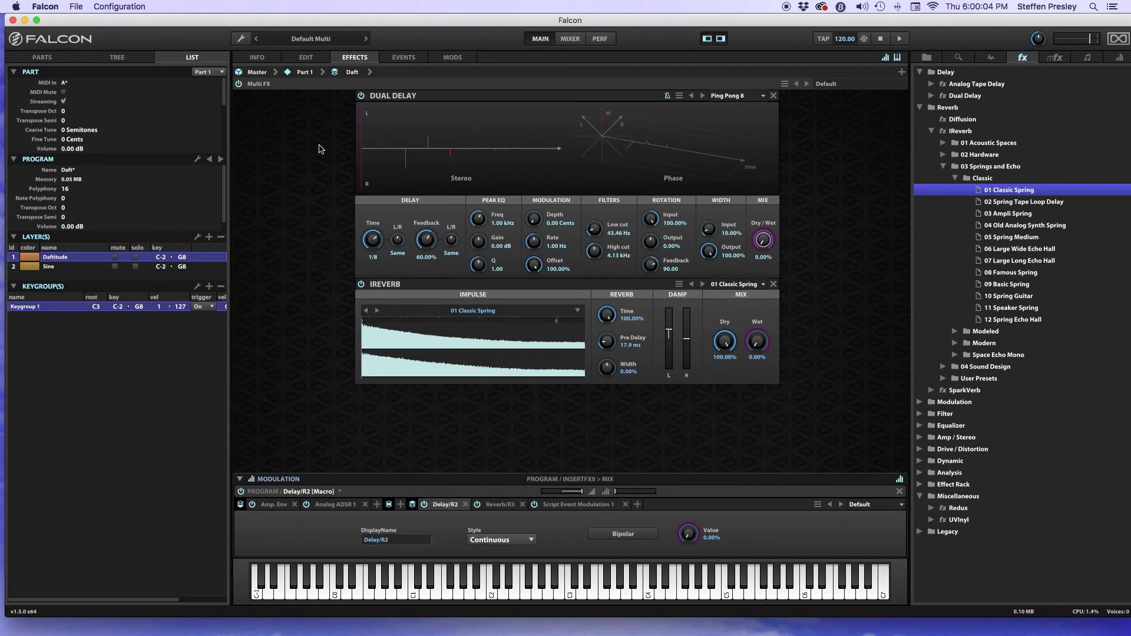
Map the Delay/R2 and Reverb/R3 macro knobs to hardware controls with MIDI Learn, using MIDI CC 18 for Reverb/R3
left_click(260, 57)
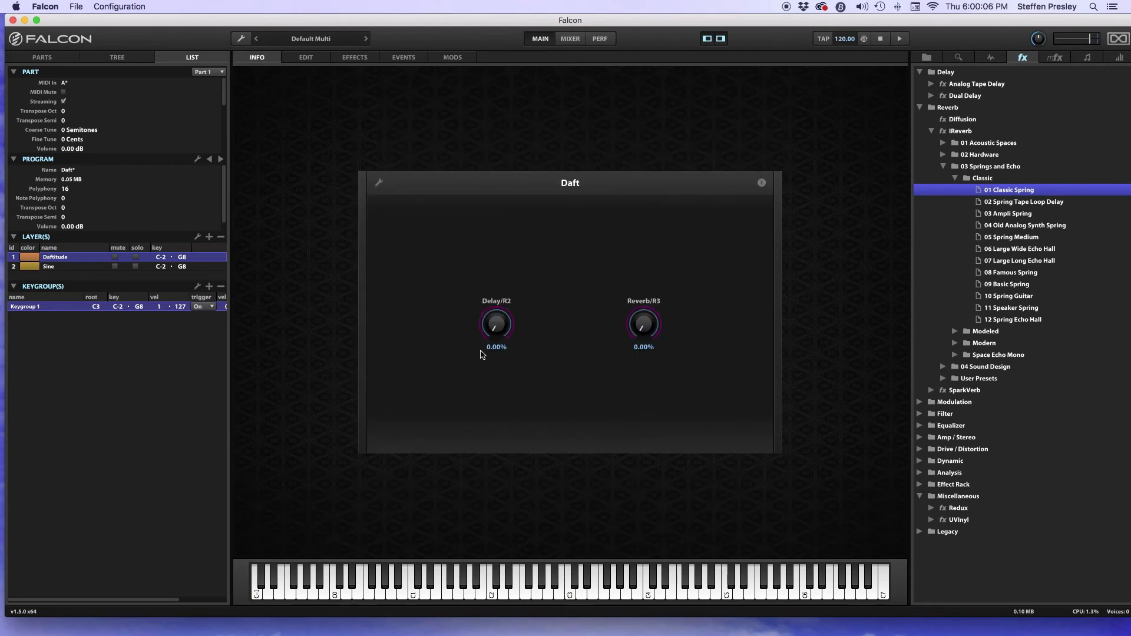
right_click(496, 326)
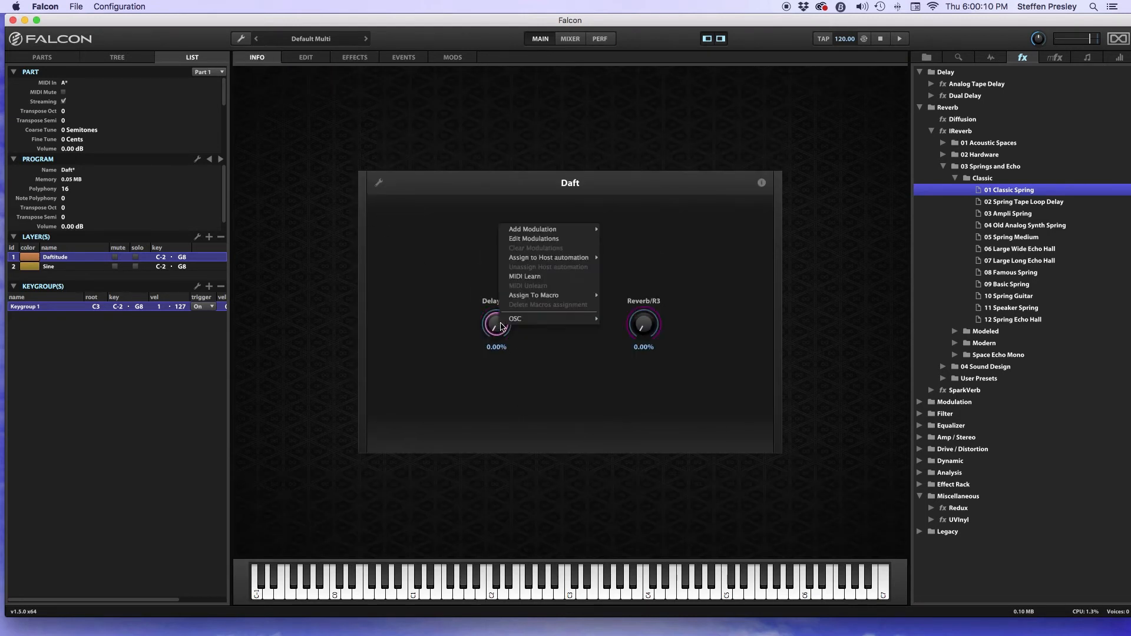
left_click(520, 278)
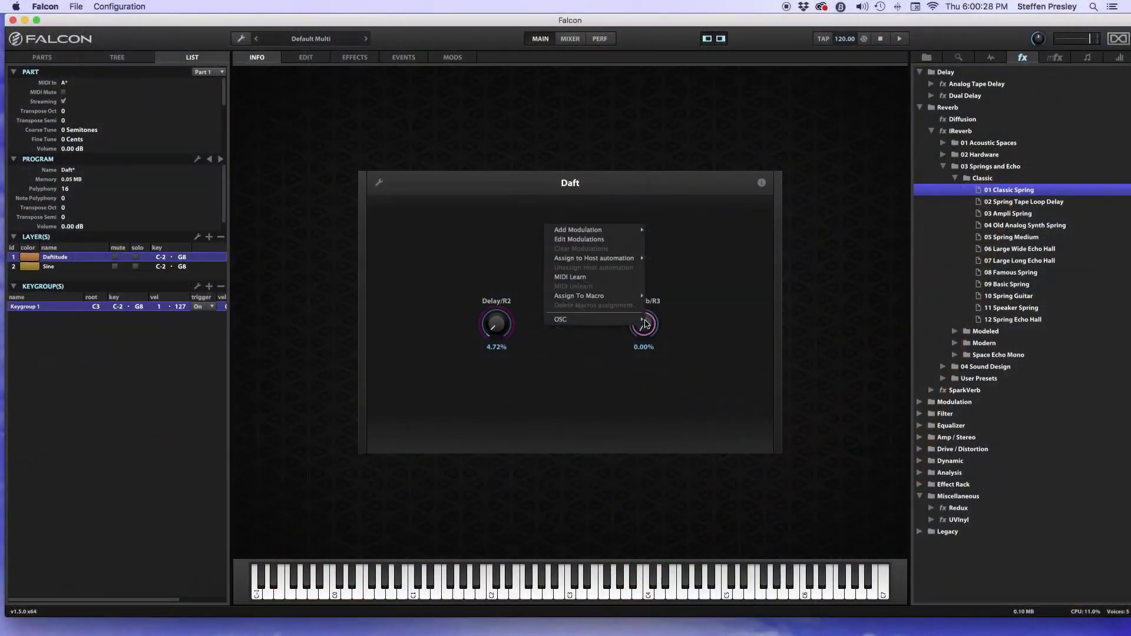
left_click(625, 277)
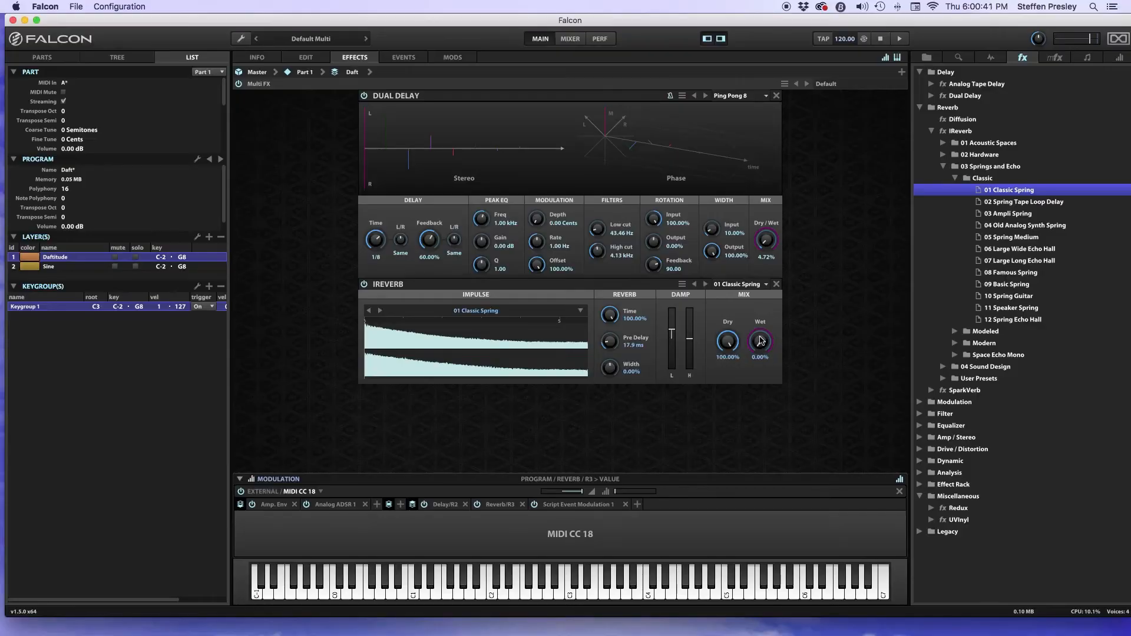
Apply the Curve mapper to the Reverb/R3 macro's modulation of the reverb's Wet level and reduce its ratio
right_click(760, 340)
left_click(709, 255)
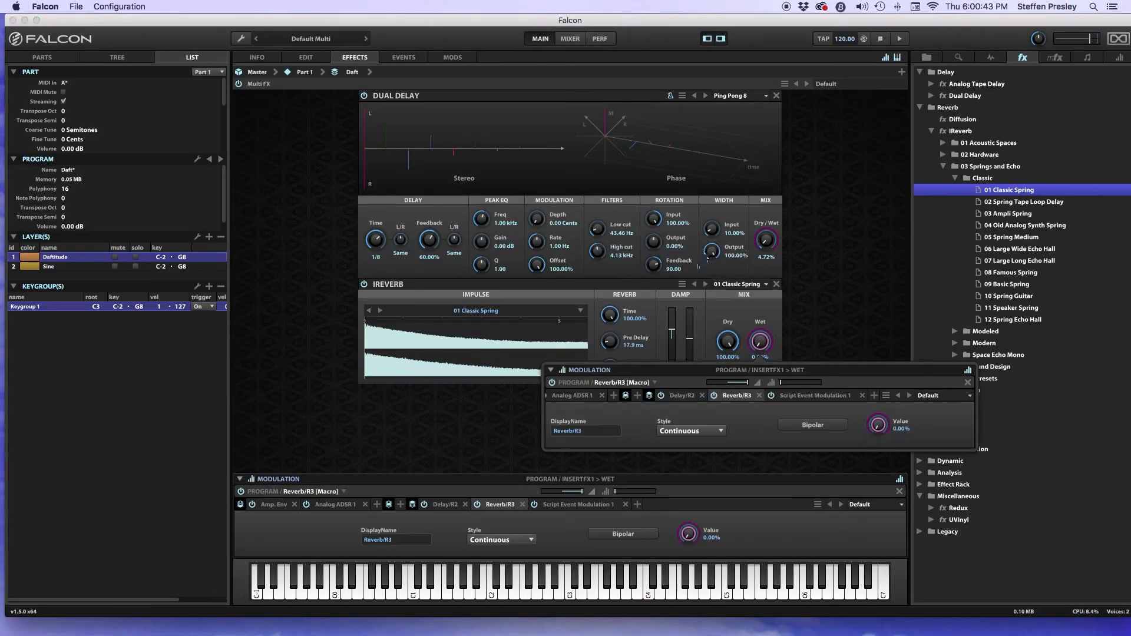
left_click(771, 382)
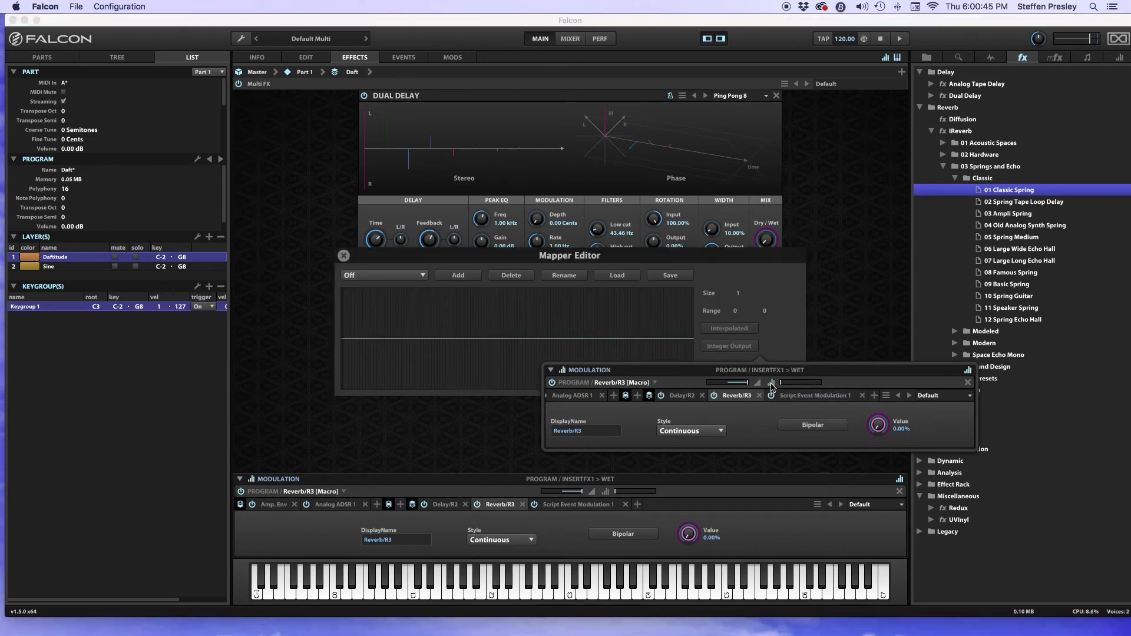
left_click(382, 275)
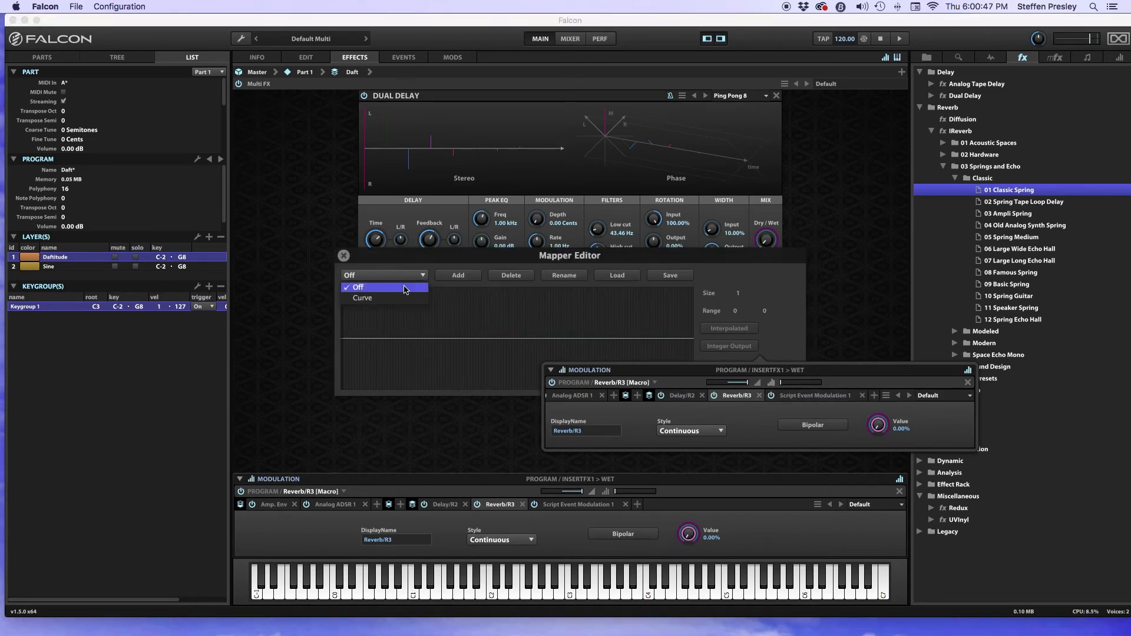
left_click(395, 302)
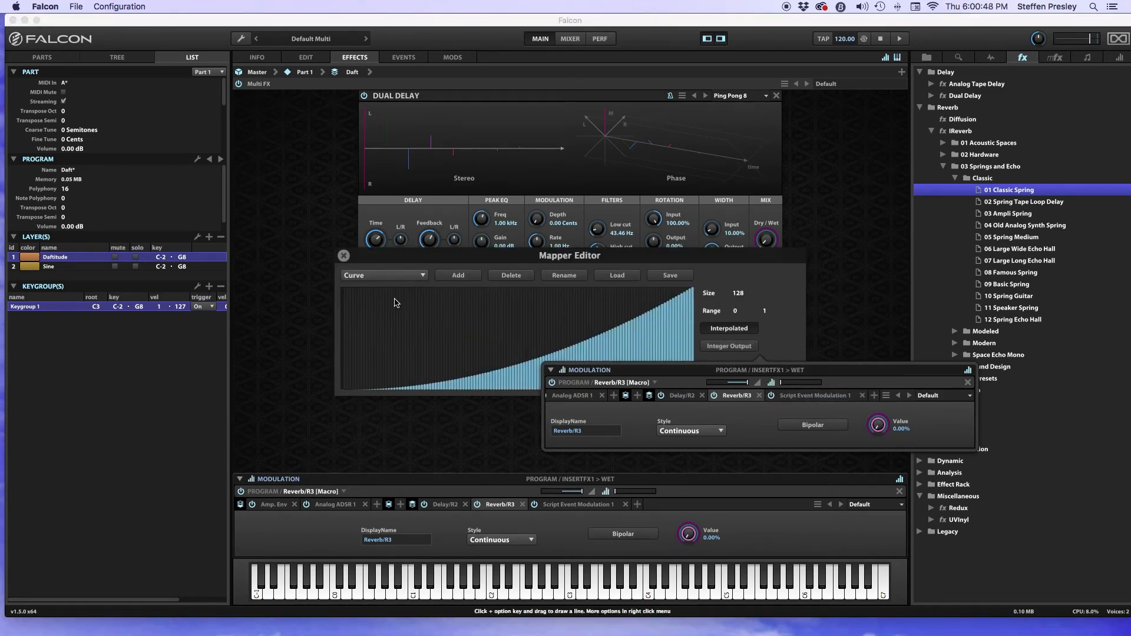
left_click(343, 256)
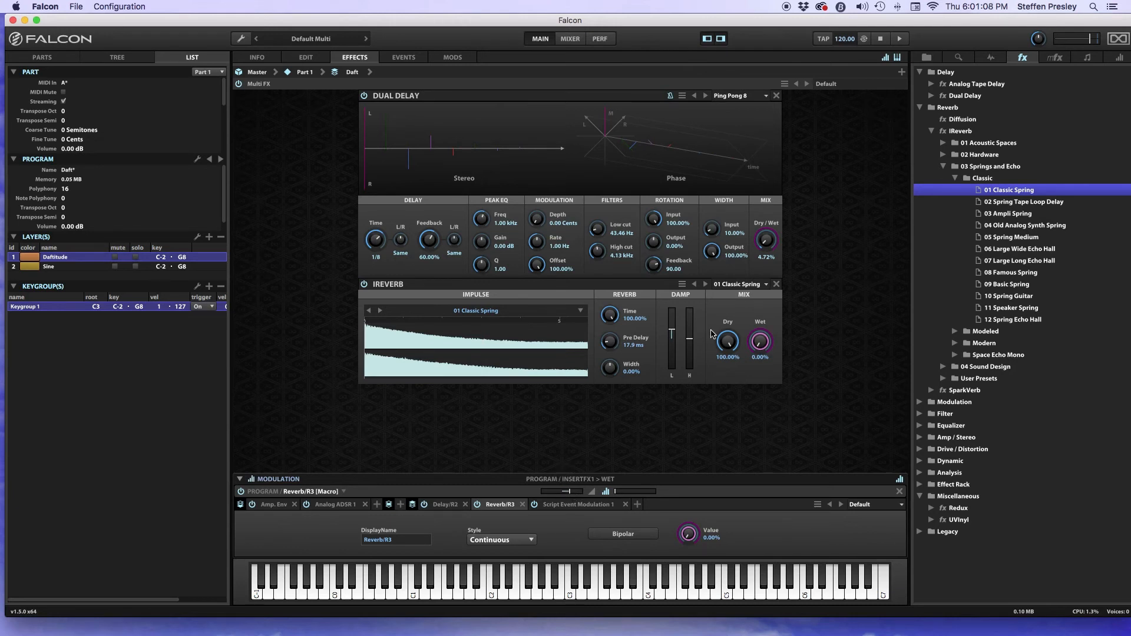
Adjust the Delay/R2 macro's modulation ratio on the delay's Dry/Wet mix and return to the program's macro knobs
left_click(769, 241)
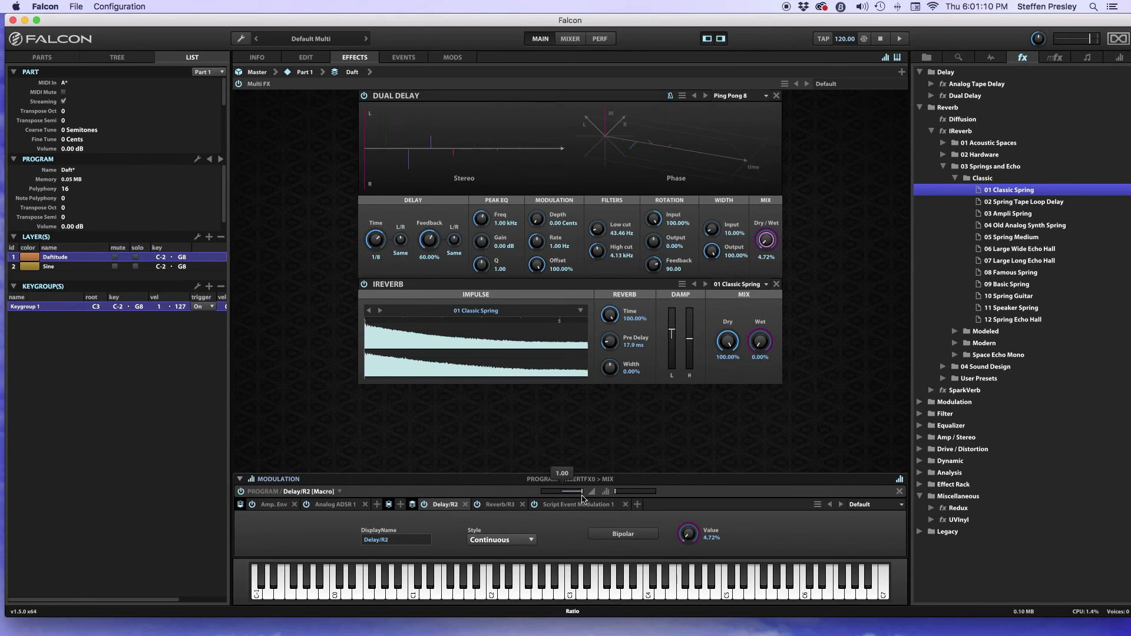
left_click_drag(578, 496, 583, 495)
left_click(255, 59)
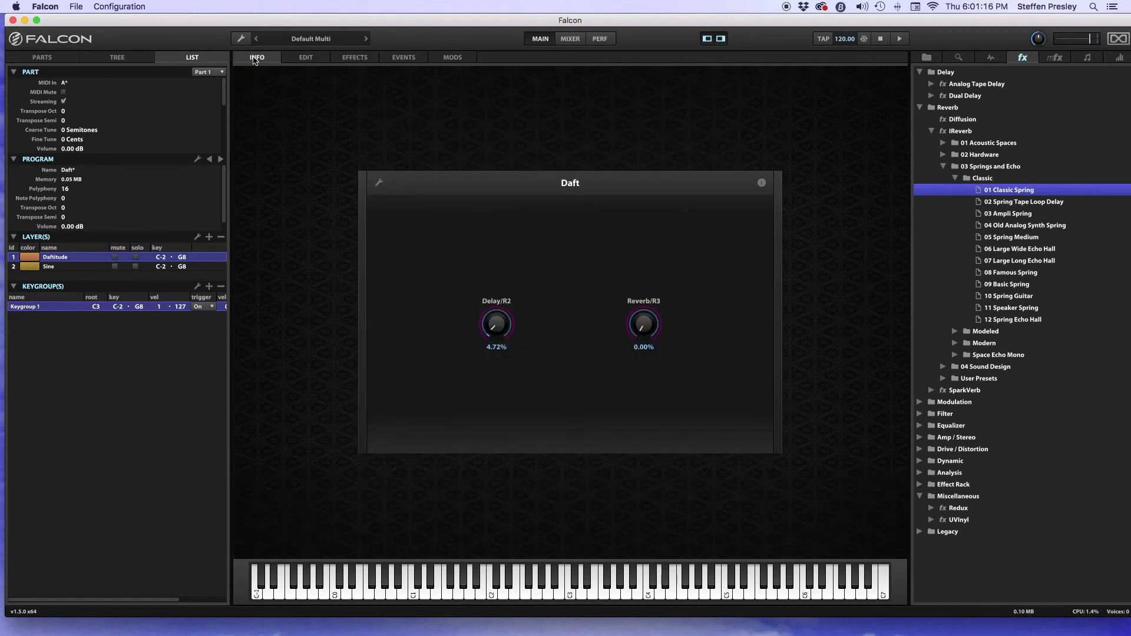